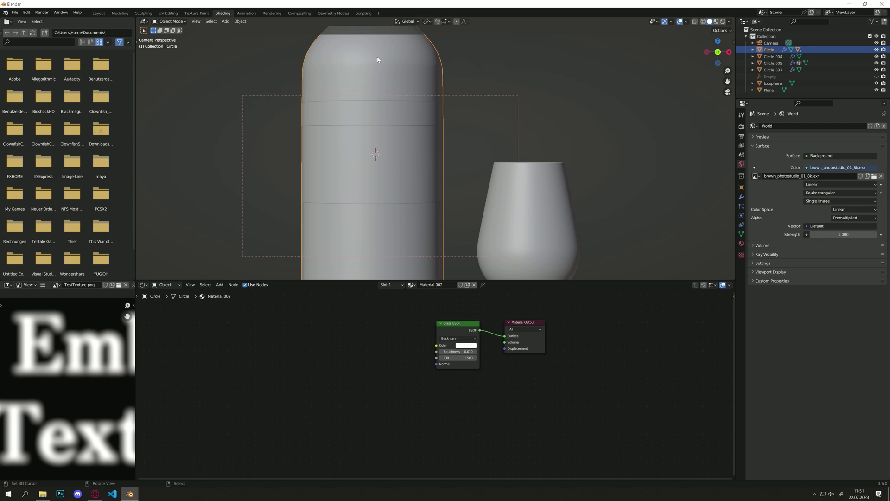
Zoom the Blender camera view out from the wine bottle scene
{"action": "scroll", "coordinate": [419, 175], "scroll_direction": "down", "scroll_amount": 4}
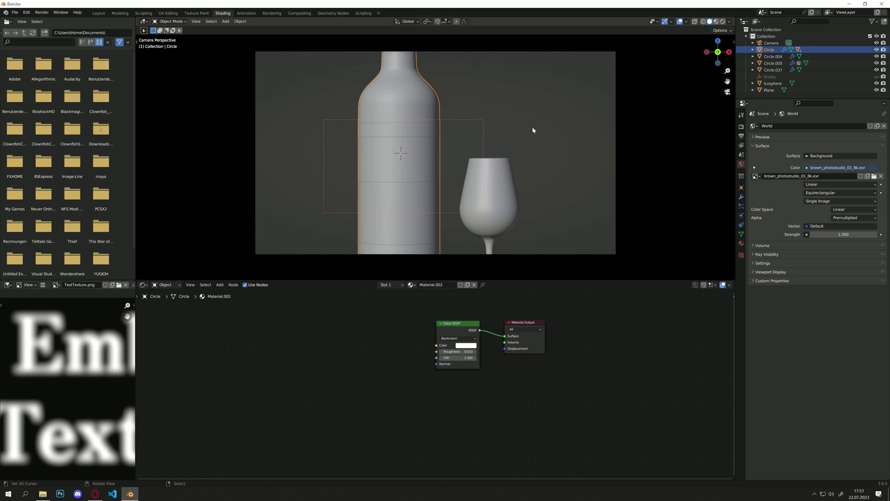
{"action": "left_click", "coordinate": [95, 495]}
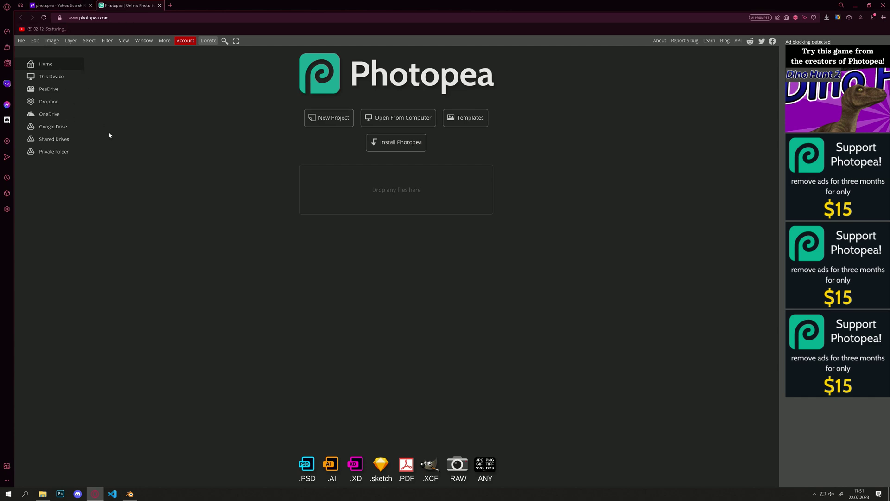
Start a new document named TextImage with a pure black (000000) background
{"action": "left_click", "coordinate": [20, 41]}
{"action": "left_click", "coordinate": [44, 53]}
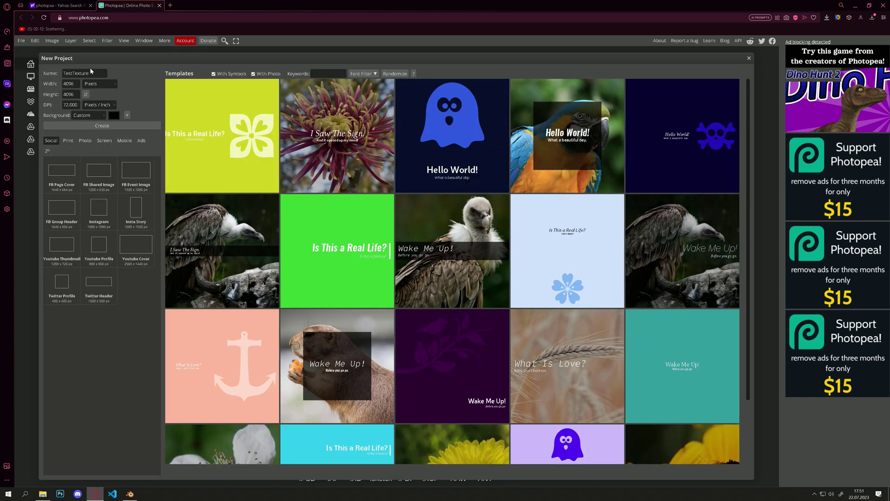
{"action": "left_click_drag", "start_coordinate": [105, 73], "coordinate": [50, 75]}
{"action": "type", "text": "TextImage"}
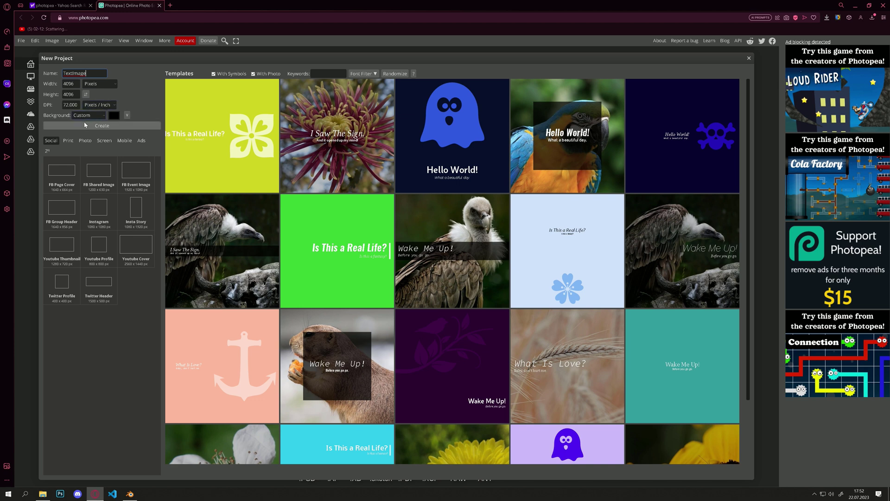
{"action": "left_click", "coordinate": [114, 117]}
{"action": "left_click", "coordinate": [124, 157]}
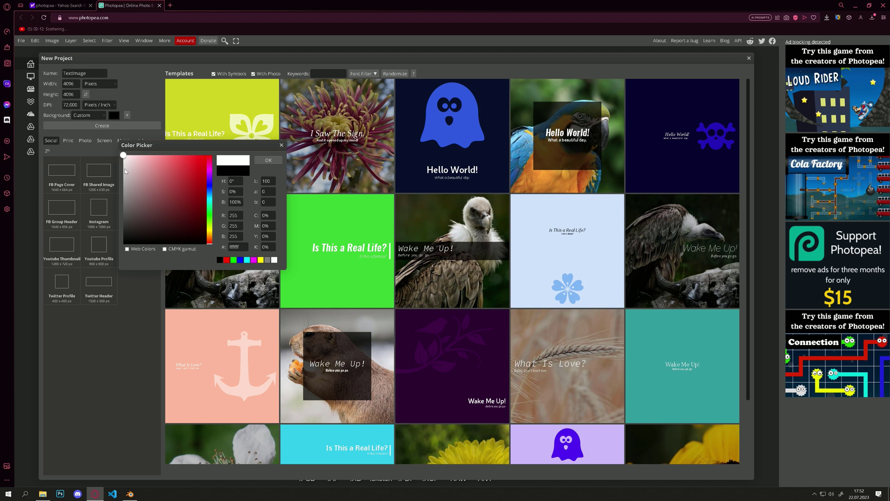
{"action": "left_click", "coordinate": [123, 243]}
{"action": "left_click", "coordinate": [272, 162]}
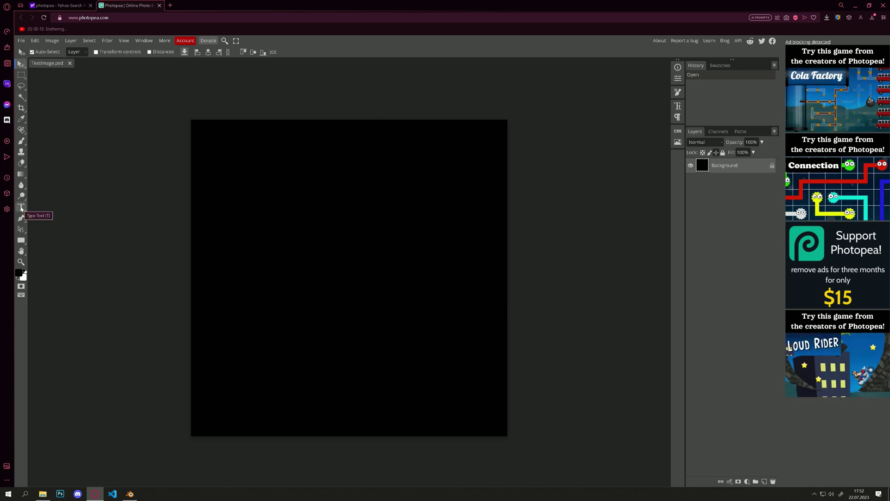
Draw a text box across the canvas reading 'Attempt 46' above 'I stopped counting'
{"action": "key", "text": "t"}
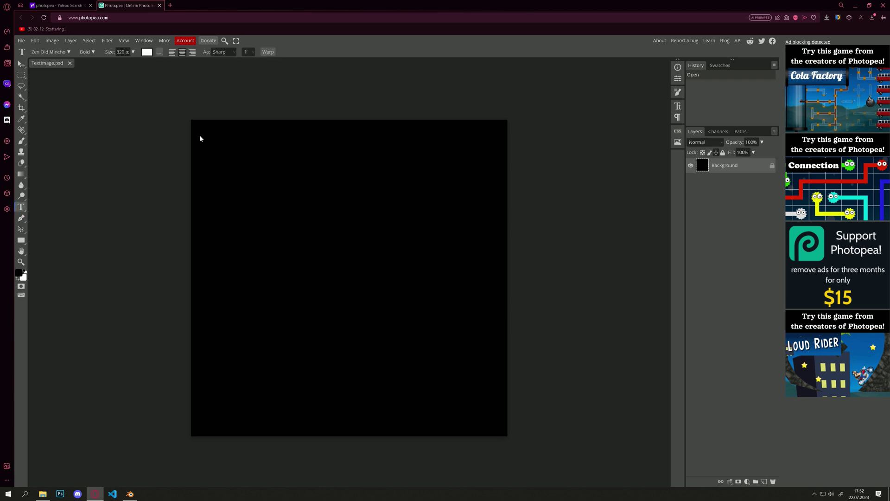
{"action": "left_click_drag", "start_coordinate": [199, 136], "coordinate": [498, 415]}
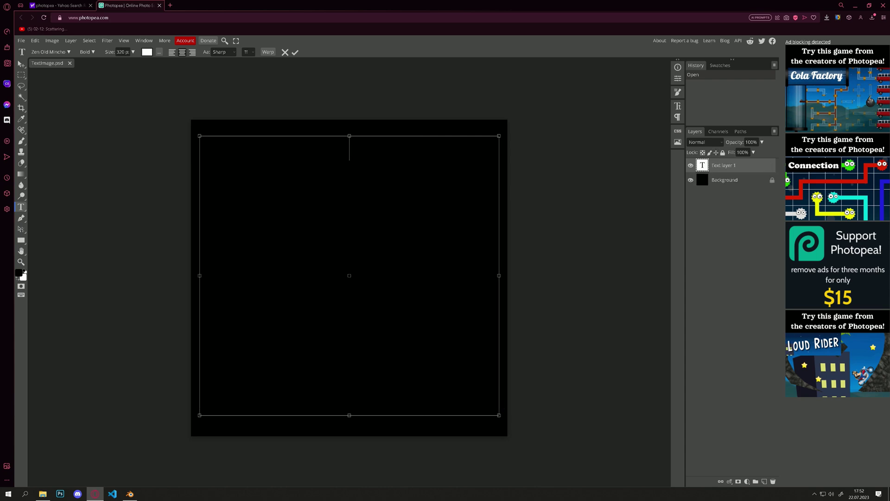
{"action": "type", "text": "Attempt"}
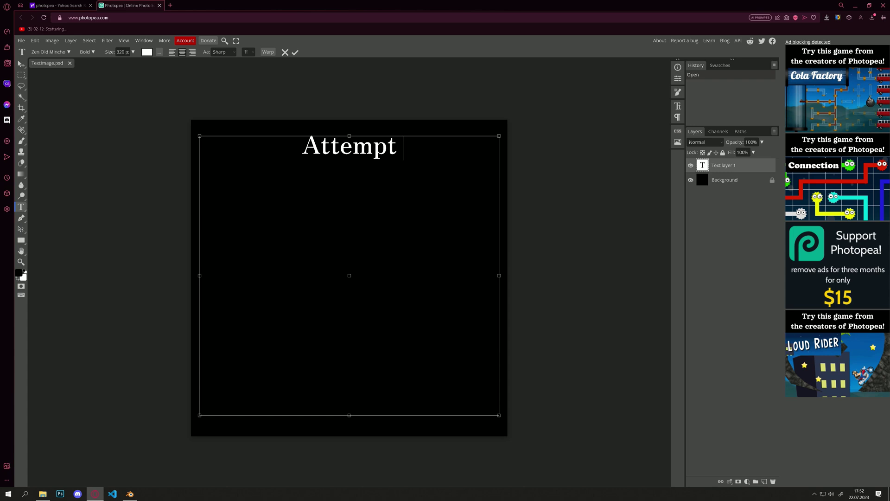
{"action": "type", "text": " 46"}
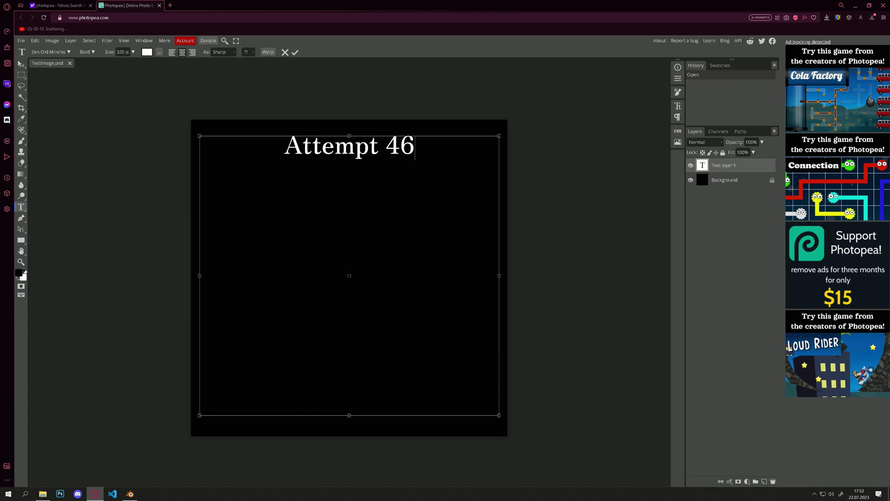
{"action": "key", "text": "Return"}
{"action": "type", "text": "I stopped counting"}
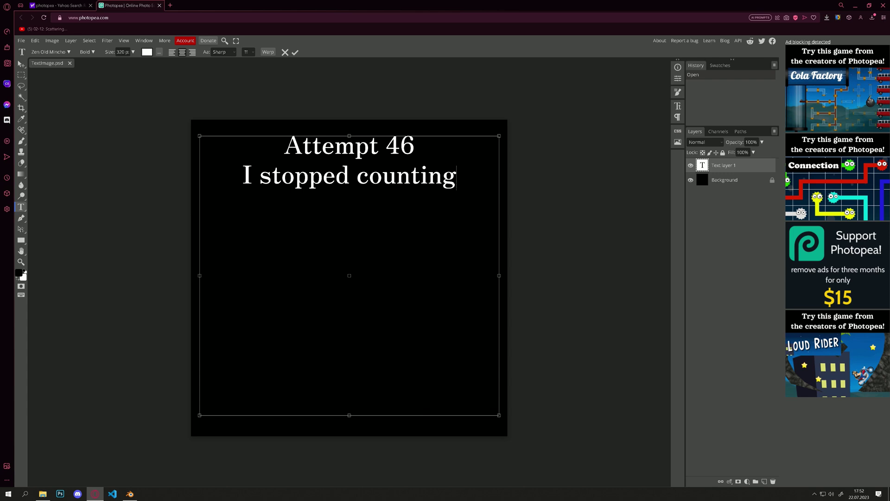
Recolour the selected text black, then back to white
{"action": "left_click_drag", "start_coordinate": [457, 176], "coordinate": [284, 139]}
{"action": "left_click", "coordinate": [146, 51]}
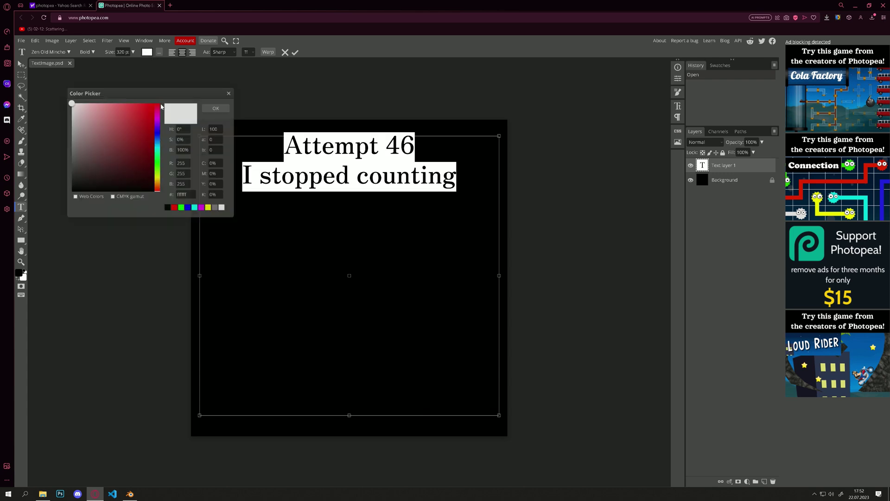
{"action": "left_click", "coordinate": [73, 190]}
{"action": "left_click", "coordinate": [216, 108]}
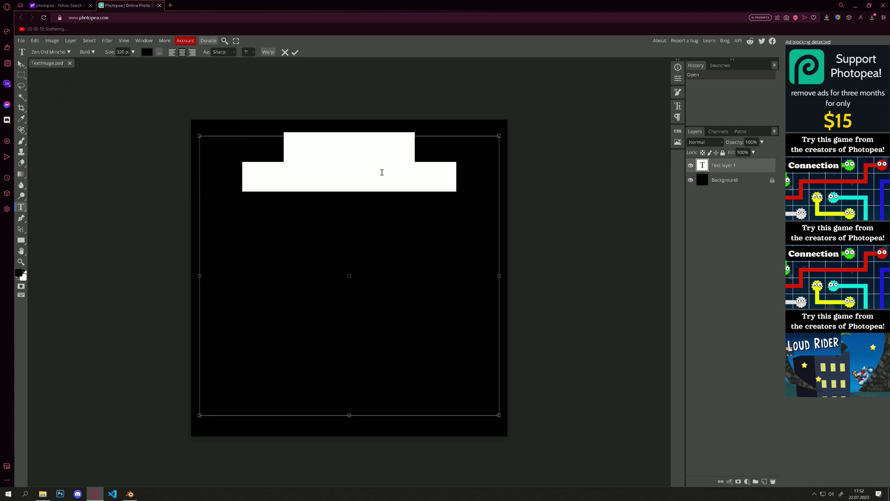
{"action": "left_click", "coordinate": [381, 172]}
{"action": "left_click_drag", "start_coordinate": [428, 176], "coordinate": [281, 133]}
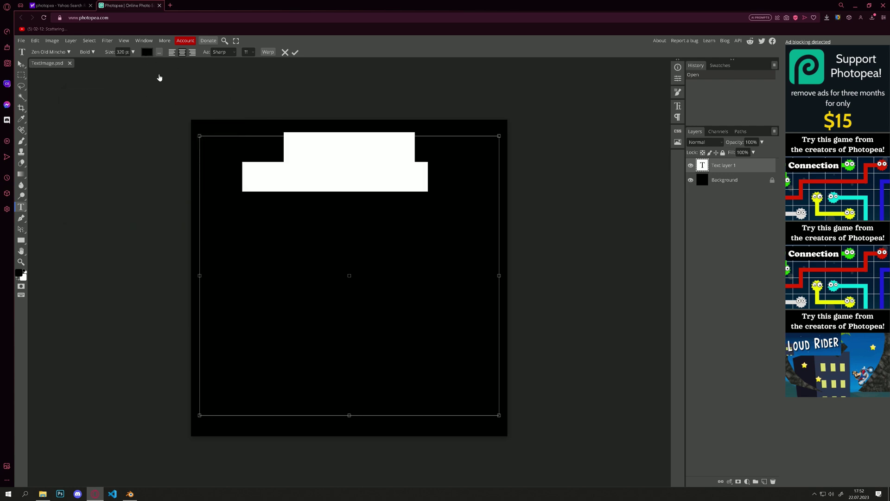
{"action": "left_click", "coordinate": [147, 51]}
{"action": "left_click", "coordinate": [75, 98]}
{"action": "left_click", "coordinate": [216, 108]}
Retype the missing 'ng' at the end of 'counting' and make those letters white
{"action": "key", "text": "End"}
{"action": "type", "text": "ng"}
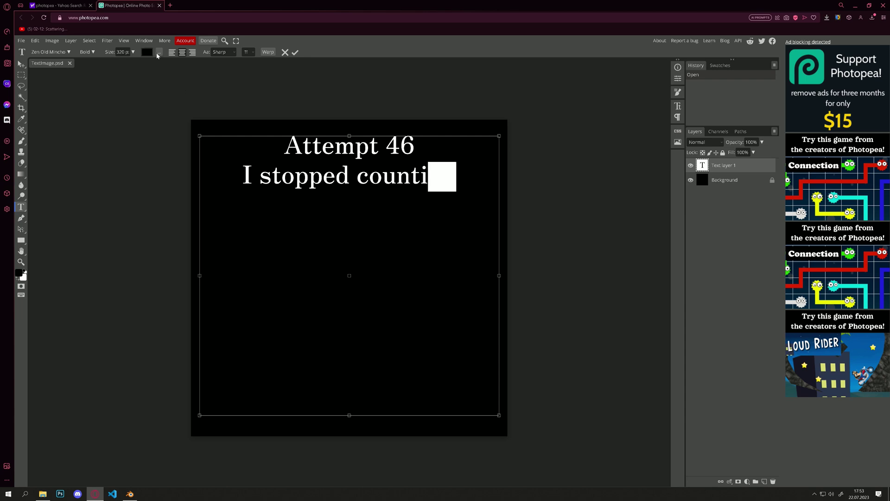
{"action": "left_click", "coordinate": [147, 51]}
{"action": "left_click", "coordinate": [71, 103]}
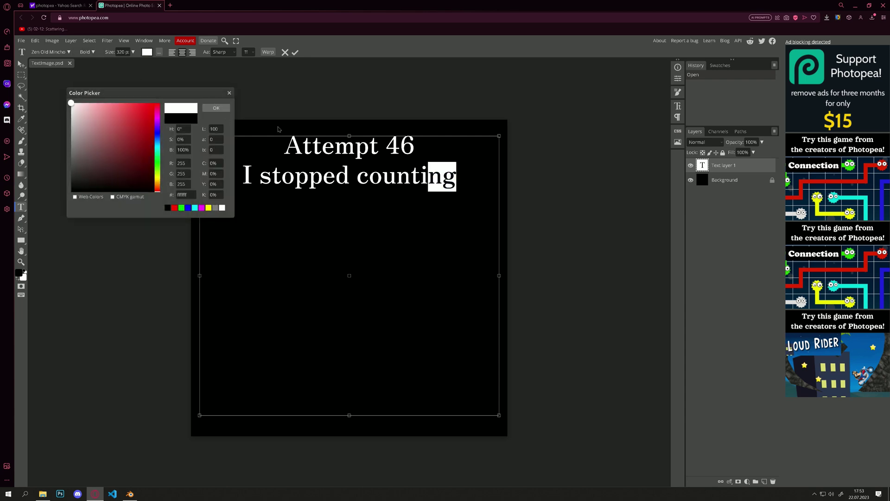
{"action": "left_click", "coordinate": [220, 109]}
{"action": "key", "text": "Left"}
{"action": "key", "text": "Left"}
{"action": "key", "text": "Left"}
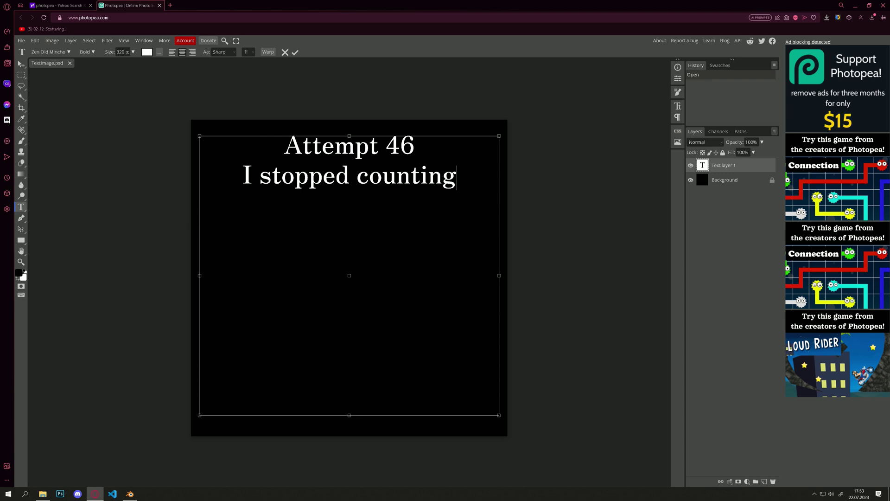
Select all the text and switch its alignment to left, then back to centred
{"action": "key", "text": "ctrl+a"}
{"action": "left_click", "coordinate": [172, 51]}
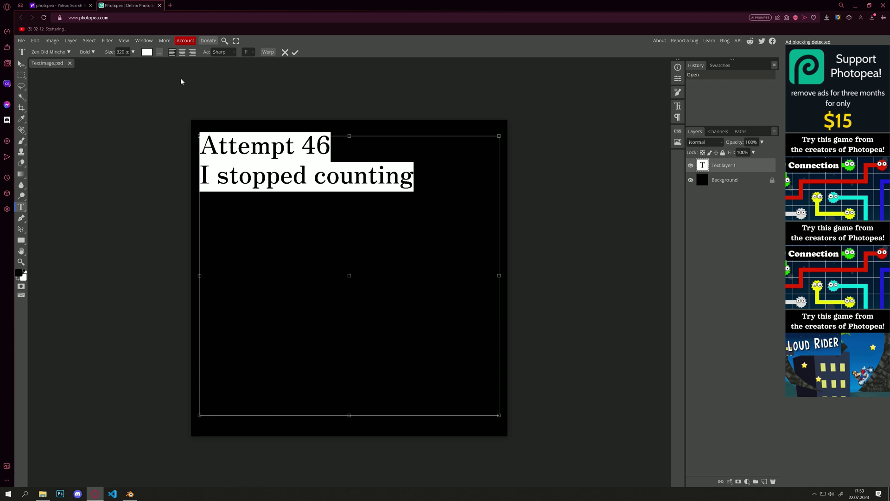
{"action": "left_click", "coordinate": [184, 53]}
{"action": "left_click", "coordinate": [350, 174]}
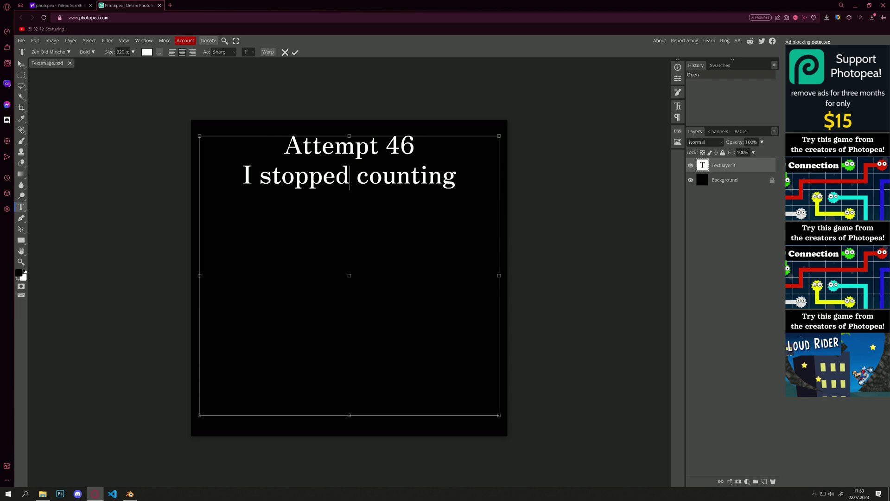
Set the font size of all the text to 50 px, then to 350 px
{"action": "key", "text": "ctrl+a"}
{"action": "left_click", "coordinate": [123, 52]}
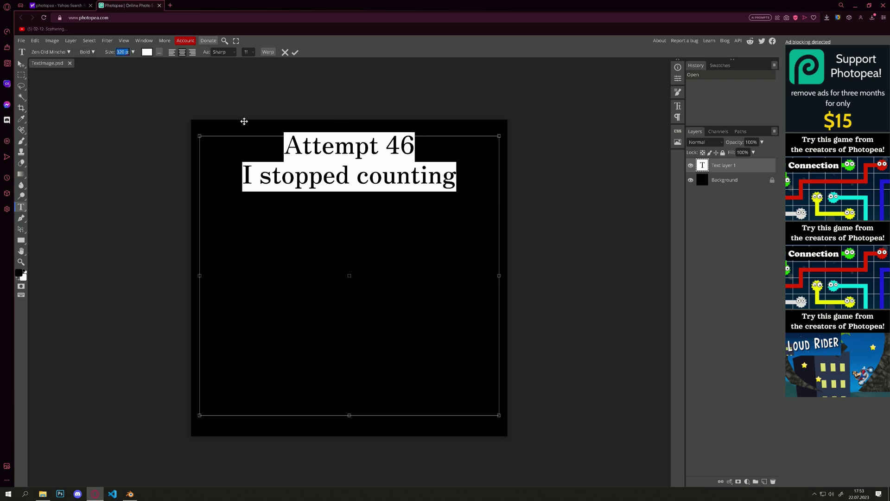
{"action": "type", "text": "50"}
{"action": "key", "text": "Return"}
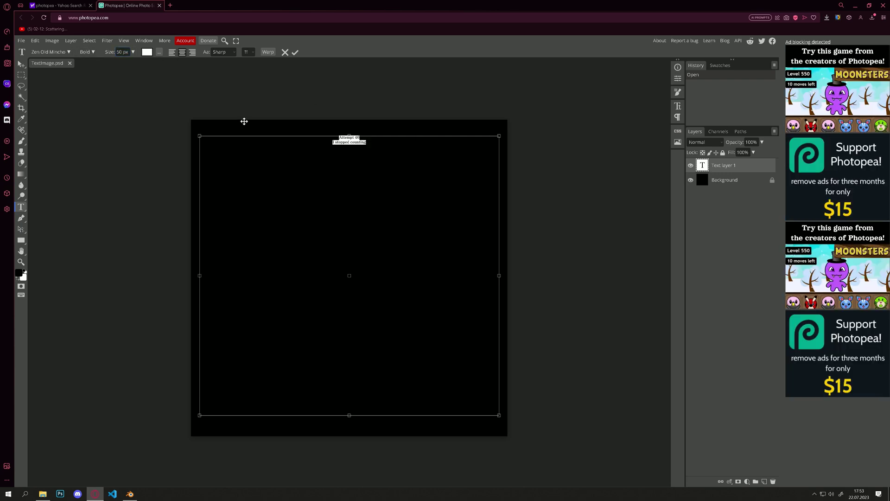
{"action": "left_click", "coordinate": [123, 52]}
{"action": "type", "text": "350"}
{"action": "key", "text": "Return"}
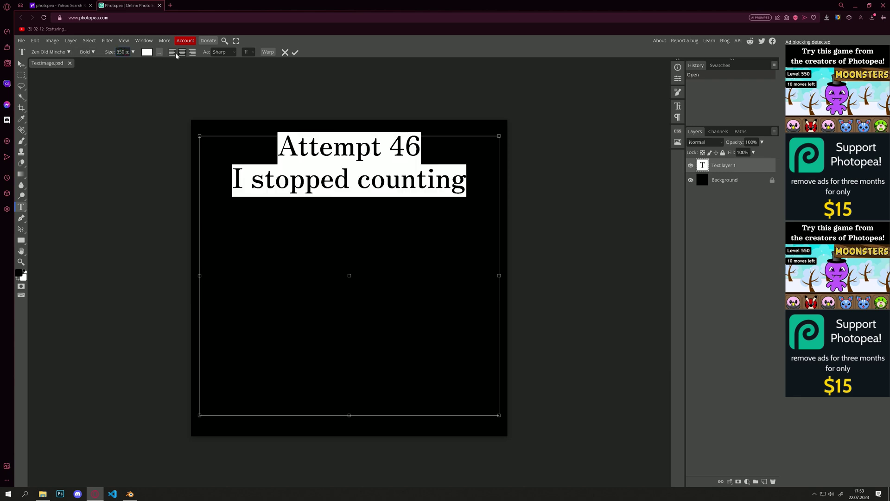
{"action": "left_click", "coordinate": [427, 181]}
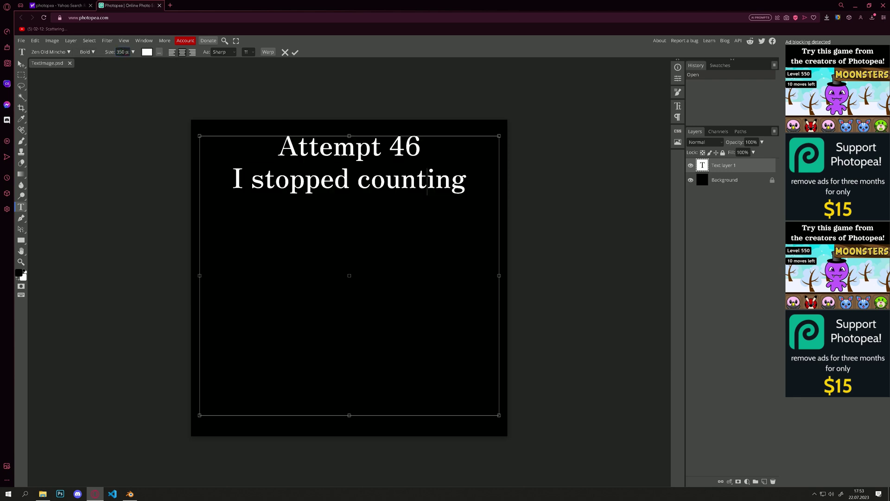
Discard the old text, write 'Attempt 47' over 'Oof' in a new box, and commit it
{"action": "key", "text": "Escape"}
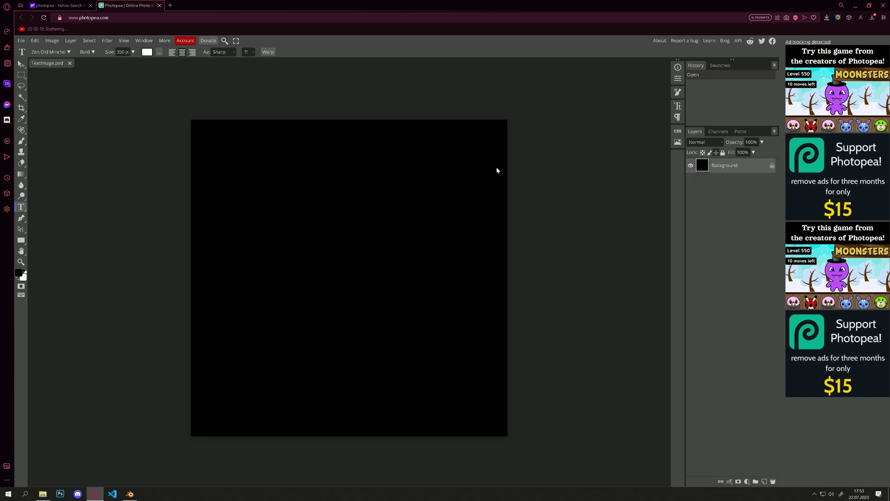
{"action": "left_click_drag", "start_coordinate": [204, 139], "coordinate": [493, 414]}
{"action": "type", "text": "Atte,pü"}
{"action": "key", "text": "BackSpace"}
{"action": "key", "text": "BackSpace"}
{"action": "key", "text": "BackSpace"}
{"action": "type", "text": "mpt 47"}
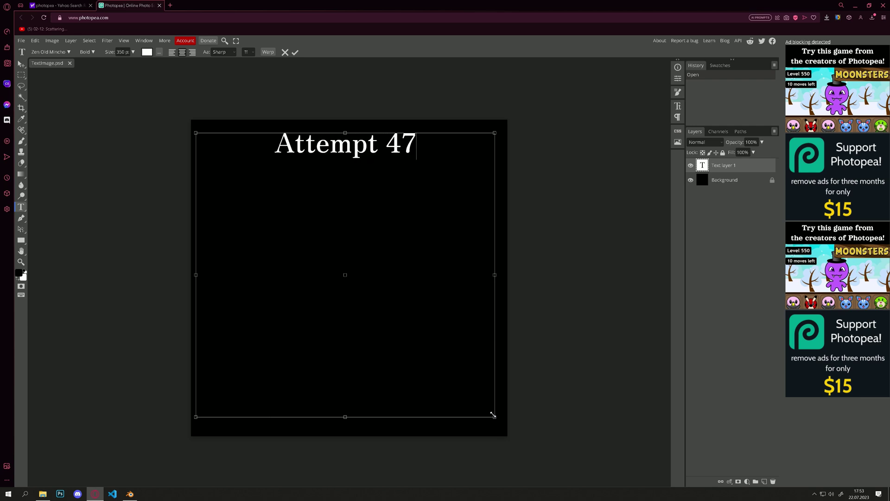
{"action": "key", "text": "Return"}
{"action": "type", "text": "Oof"}
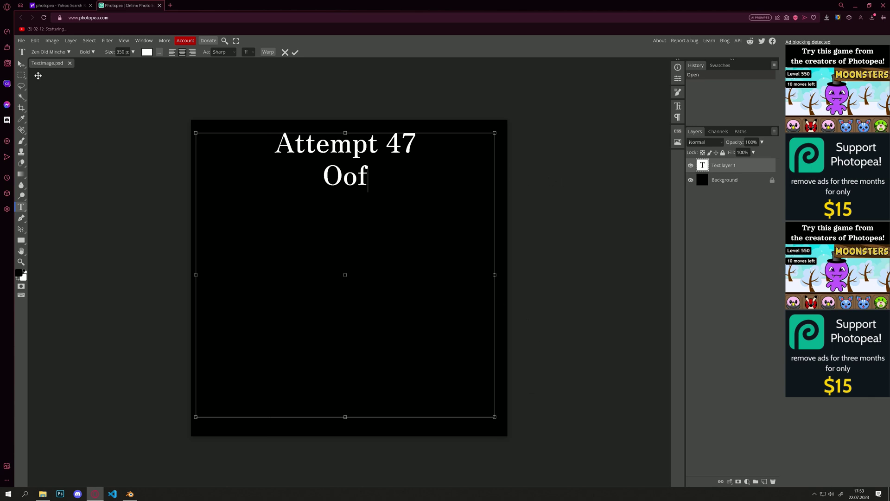
{"action": "left_click", "coordinate": [21, 63]}
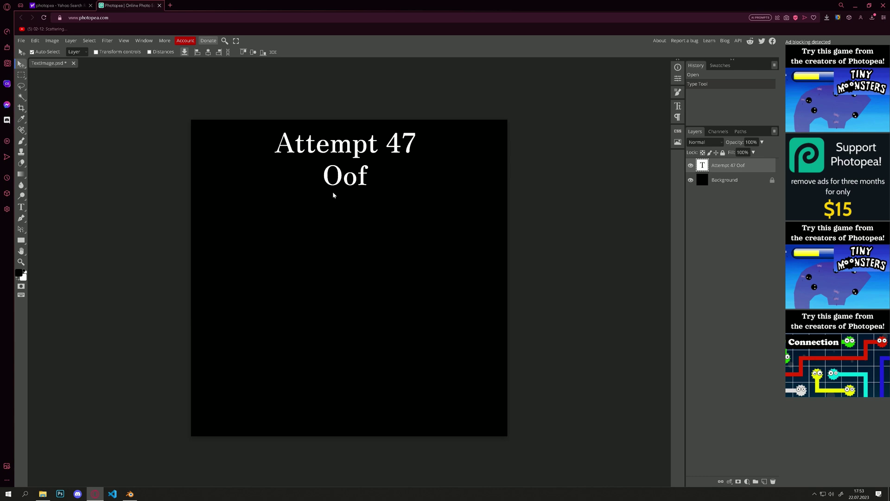
{"action": "left_click", "coordinate": [20, 76]}
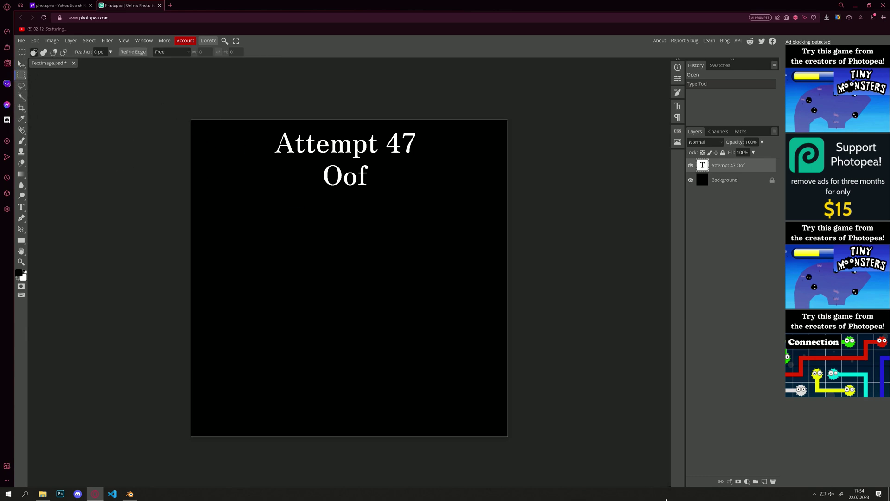
{"action": "left_click_drag", "start_coordinate": [663, 492], "coordinate": [99, 14]}
{"action": "left_click", "coordinate": [24, 66]}
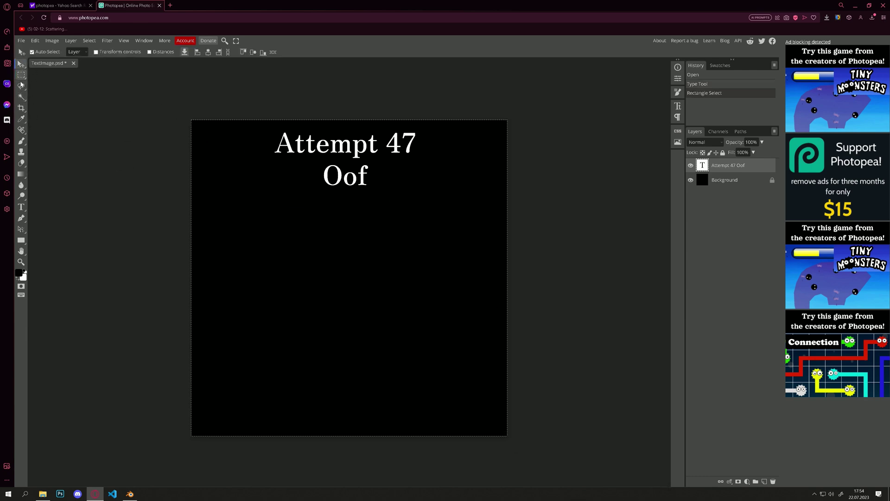
{"action": "left_click", "coordinate": [208, 53]}
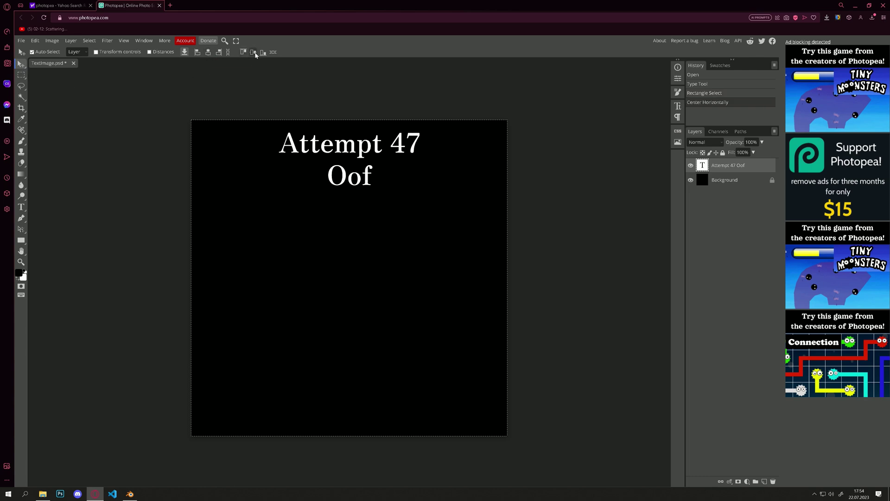
{"action": "left_click", "coordinate": [253, 53]}
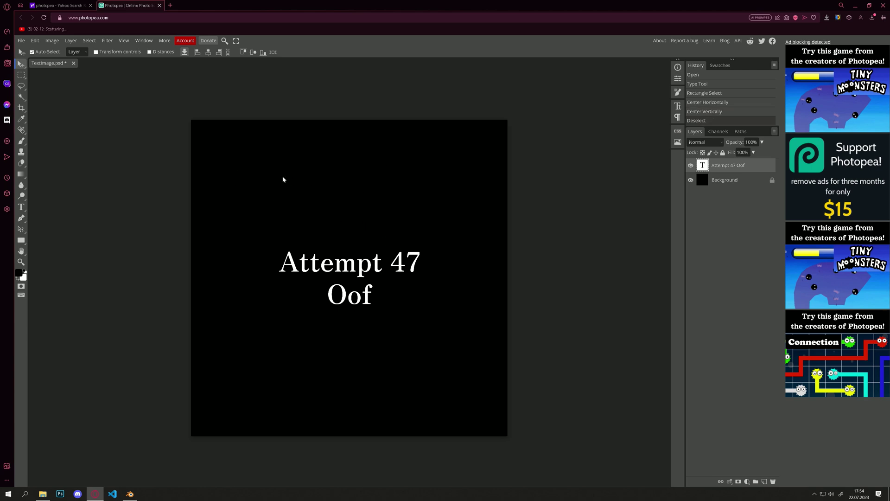
{"action": "scroll", "coordinate": [368, 306], "scroll_direction": "left", "scroll_amount": 2, "text": "shift"}
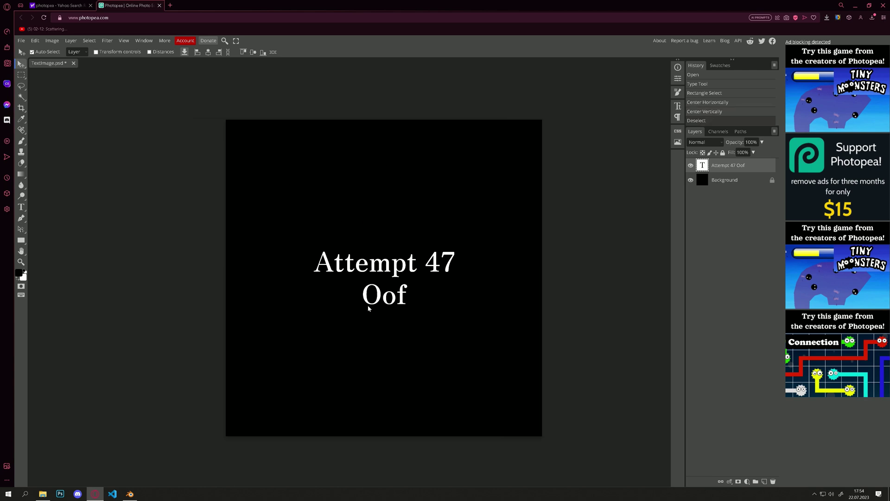
{"action": "scroll", "coordinate": [398, 311], "scroll_direction": "right", "scroll_amount": 1, "text": "shift"}
{"action": "left_click", "coordinate": [421, 321]}
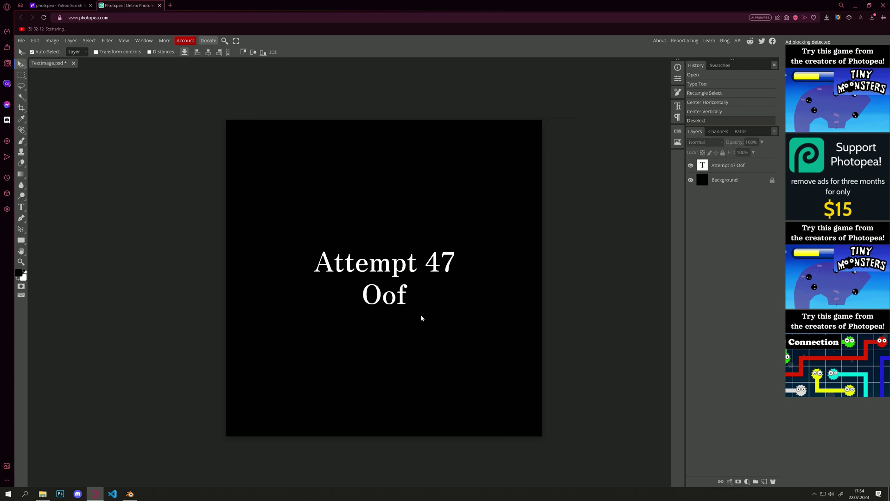
{"action": "scroll", "coordinate": [421, 318], "scroll_direction": "up", "scroll_amount": 1}
{"action": "scroll", "coordinate": [421, 318], "scroll_direction": "right", "scroll_amount": 1, "text": "shift"}
{"action": "scroll", "coordinate": [421, 318], "scroll_direction": "down", "scroll_amount": 2}
{"action": "scroll", "coordinate": [421, 318], "scroll_direction": "up", "scroll_amount": 2, "text": "alt"}
{"action": "scroll", "coordinate": [421, 318], "scroll_direction": "right", "scroll_amount": 1, "text": "shift"}
{"action": "scroll", "coordinate": [420, 315], "scroll_direction": "left", "scroll_amount": 2, "text": "shift"}
{"action": "scroll", "coordinate": [418, 313], "scroll_direction": "down", "scroll_amount": 1, "text": "alt"}
{"action": "scroll", "coordinate": [412, 310], "scroll_direction": "down", "scroll_amount": 1, "text": "alt"}
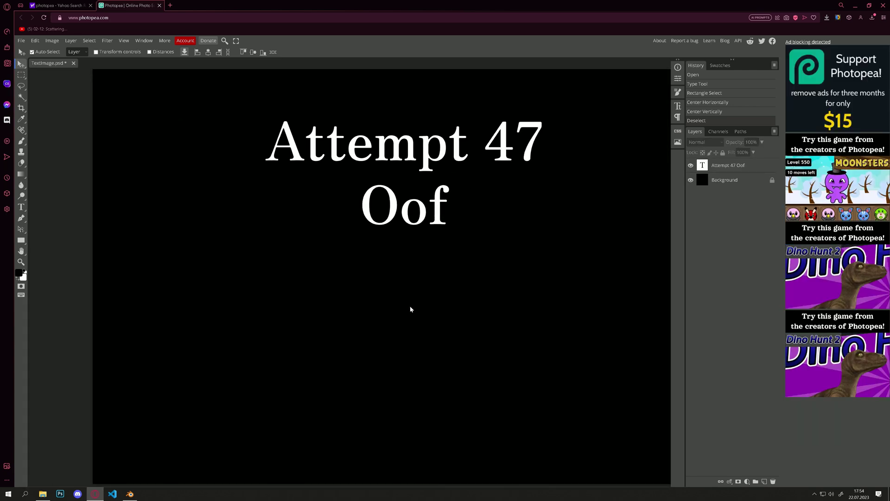
{"action": "scroll", "coordinate": [419, 306], "scroll_direction": "down", "scroll_amount": 2, "text": "alt"}
{"action": "scroll", "coordinate": [424, 305], "scroll_direction": "down", "scroll_amount": 1, "text": "alt"}
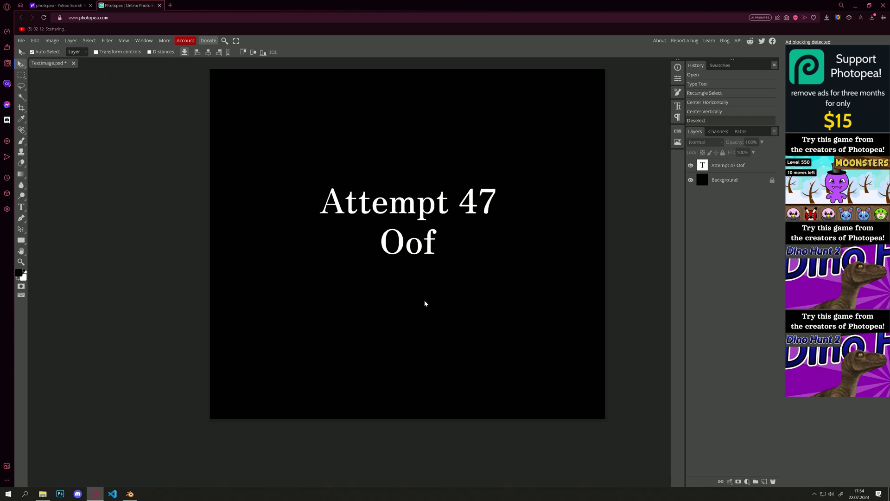
{"action": "scroll", "coordinate": [449, 282], "scroll_direction": "right", "scroll_amount": 1, "text": "shift"}
{"action": "scroll", "coordinate": [450, 283], "scroll_direction": "up", "scroll_amount": 3}
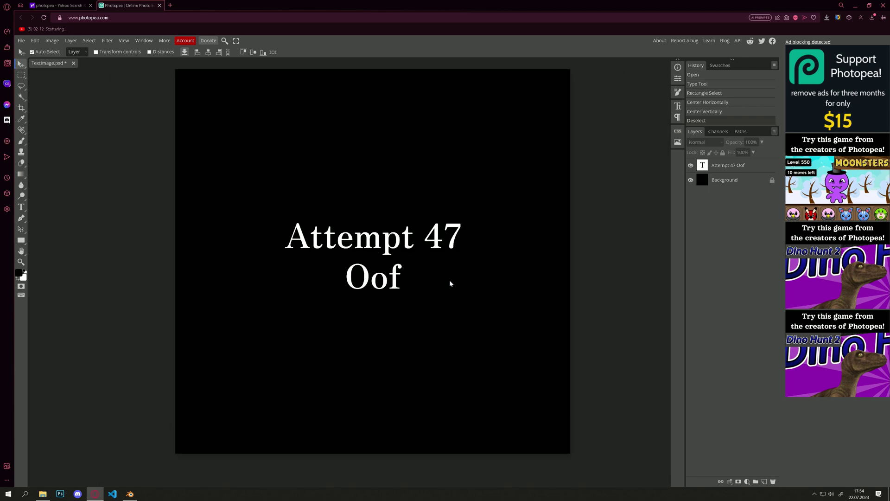
{"action": "scroll", "coordinate": [450, 281], "scroll_direction": "down", "scroll_amount": 1}
{"action": "scroll", "coordinate": [533, 256], "scroll_direction": "down", "scroll_amount": 1}
{"action": "scroll", "coordinate": [404, 209], "scroll_direction": "right", "scroll_amount": 1, "text": "shift"}
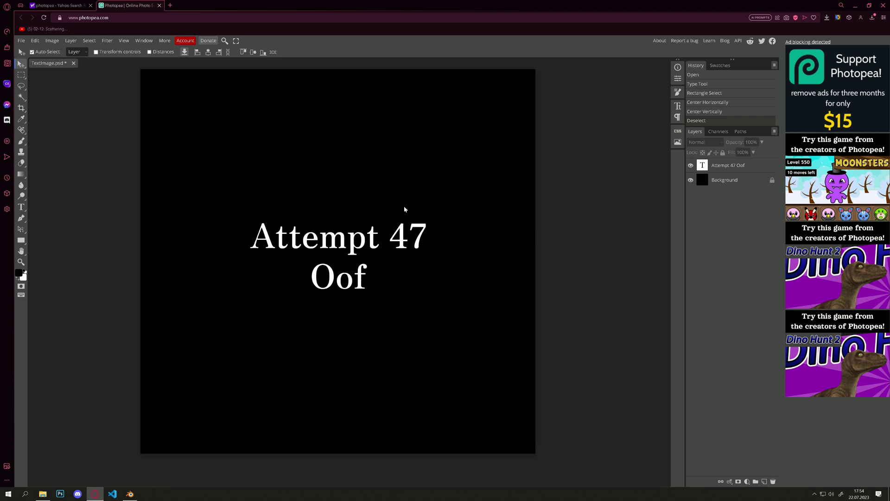
{"action": "scroll", "coordinate": [406, 209], "scroll_direction": "down", "scroll_amount": 2, "text": "alt"}
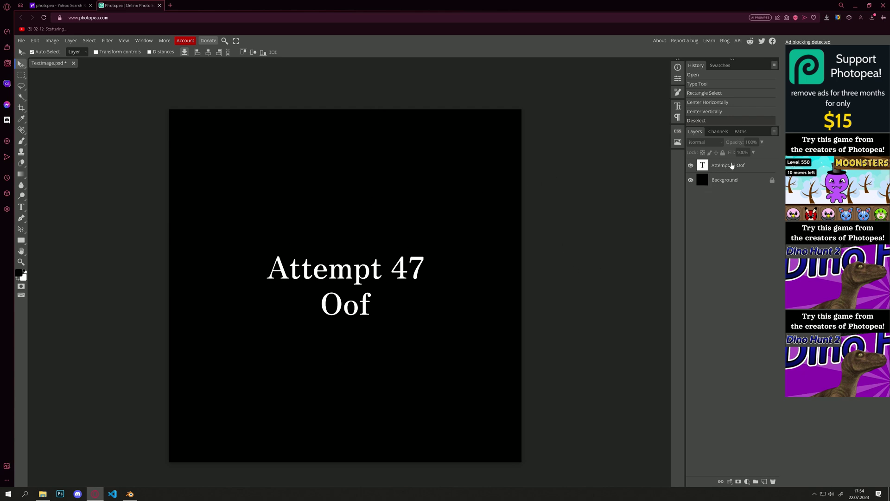
Stamp visible layers into a new top layer, then hide the Attempt 47 Oof and Background layers
{"action": "left_click", "coordinate": [754, 166]}
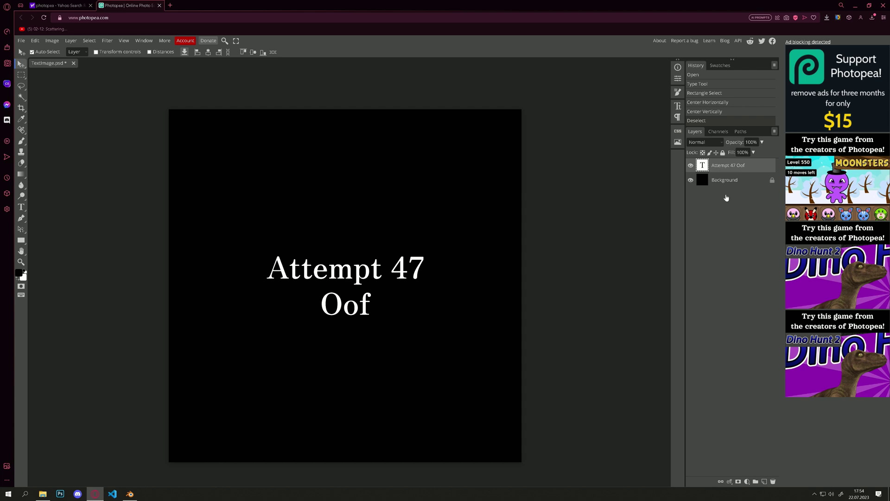
{"action": "key", "text": "ctrl+shift+alt+e"}
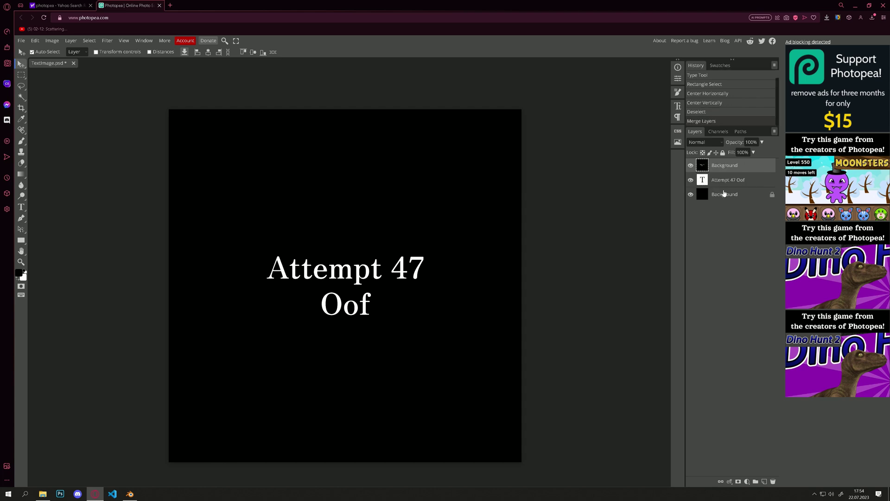
{"action": "left_click", "coordinate": [691, 180]}
{"action": "left_click", "coordinate": [690, 194]}
{"action": "left_click", "coordinate": [691, 166]}
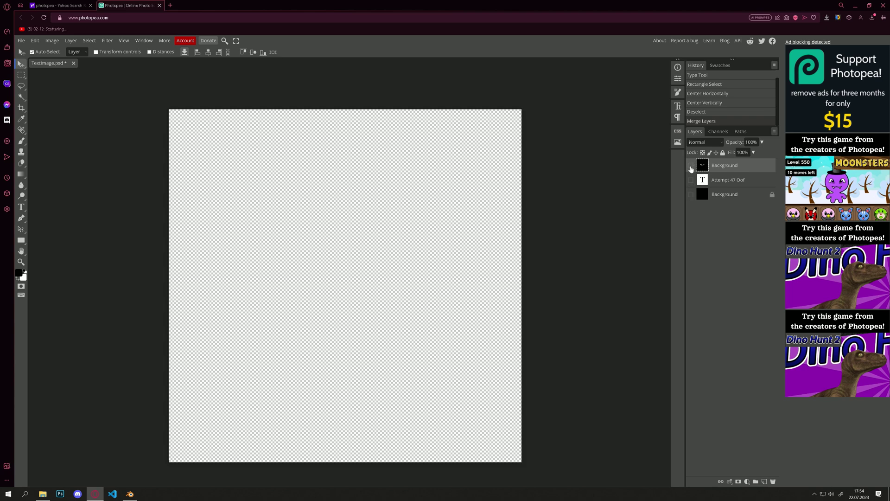
{"action": "left_click", "coordinate": [690, 166]}
{"action": "left_click", "coordinate": [691, 166]}
{"action": "left_click", "coordinate": [691, 166]}
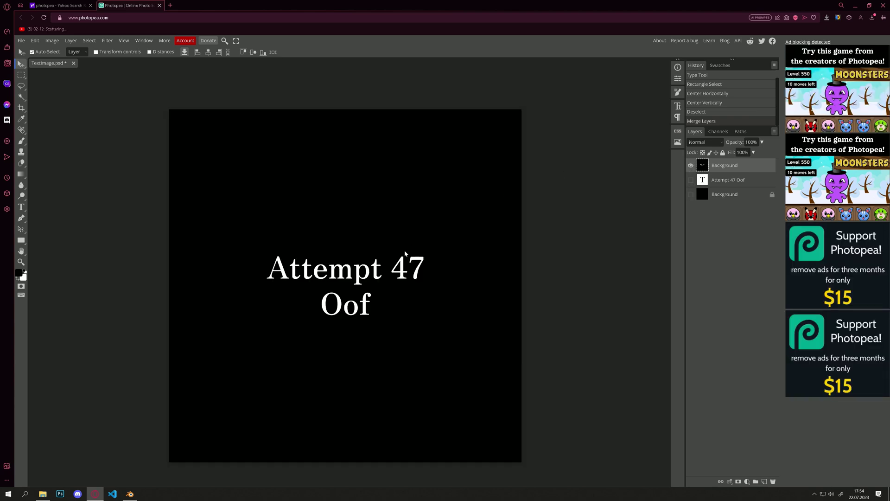
Convert the merged layer to a smart object and apply a 15 px Gaussian Blur
{"action": "right_click", "coordinate": [713, 168]}
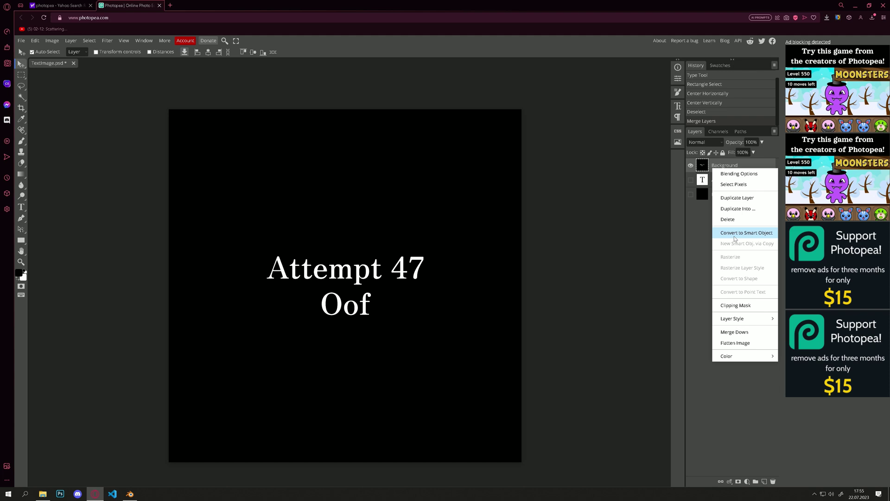
{"action": "left_click", "coordinate": [765, 231]}
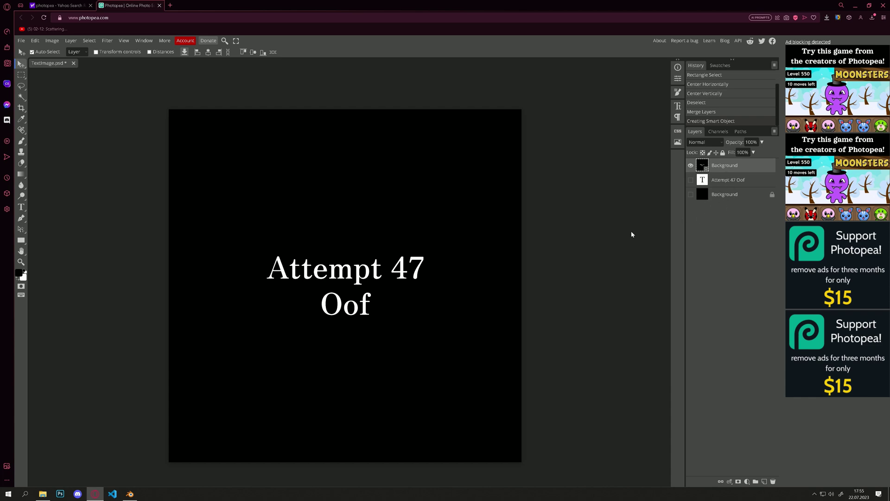
{"action": "left_click", "coordinate": [112, 41]}
{"action": "mouse_move", "coordinate": [139, 131]}
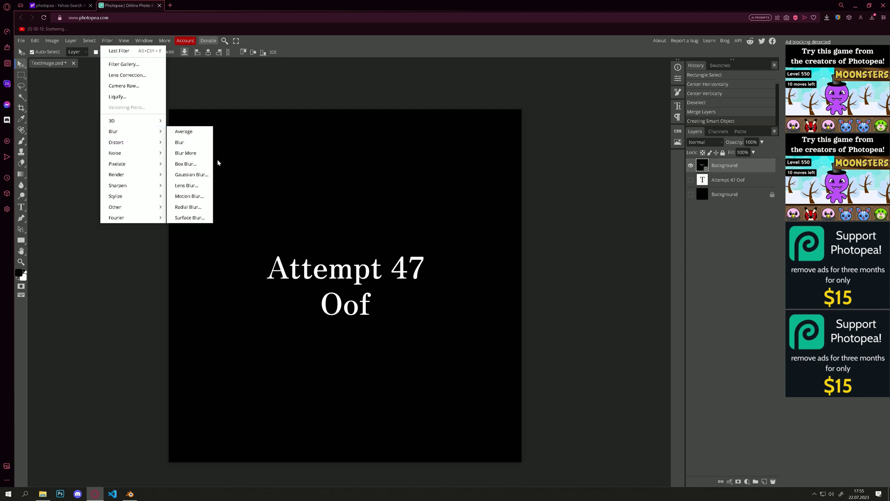
{"action": "left_click", "coordinate": [204, 175]}
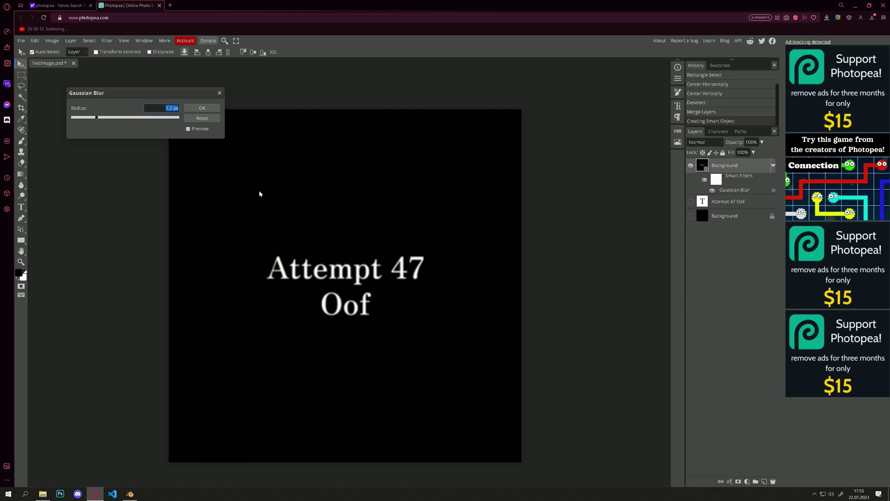
{"action": "left_click", "coordinate": [105, 118]}
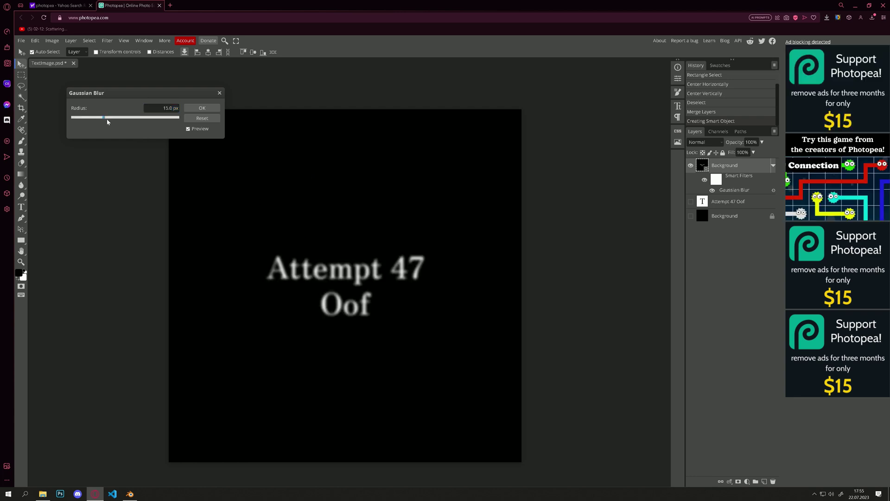
{"action": "left_click", "coordinate": [201, 108]}
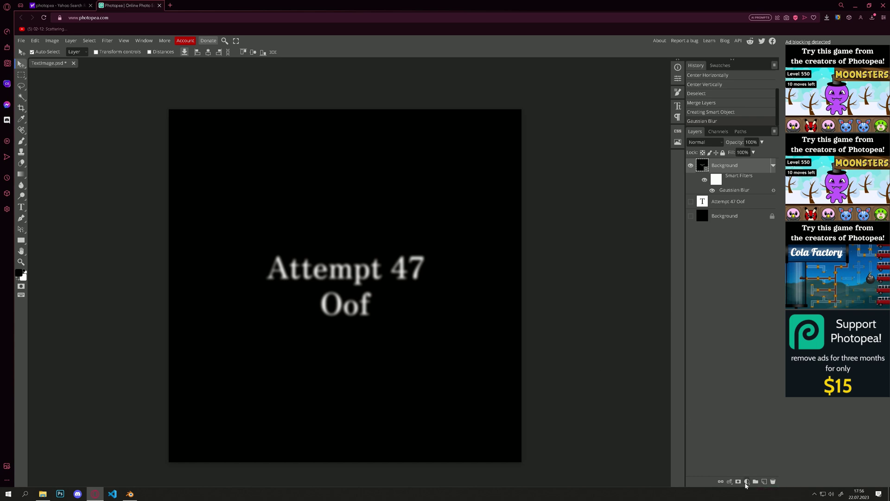
Add a Curves adjustment layer and drag its white point in to input 182
{"action": "left_click", "coordinate": [747, 482]}
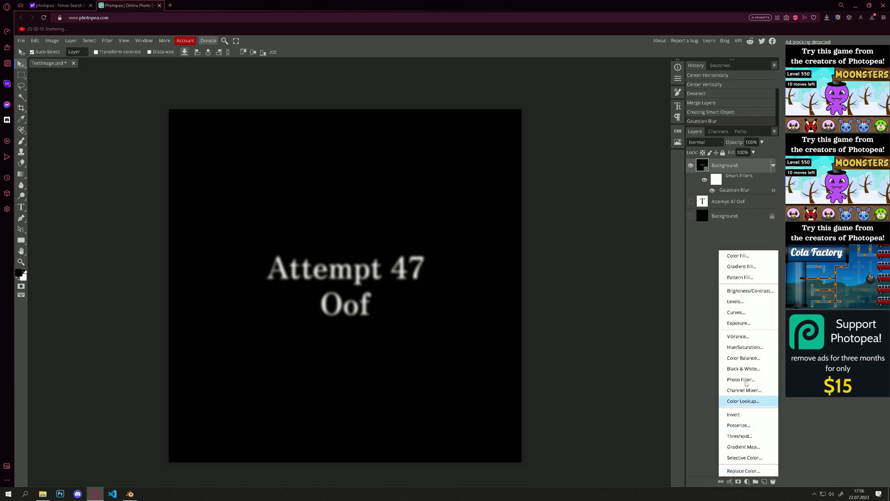
{"action": "left_click", "coordinate": [759, 316]}
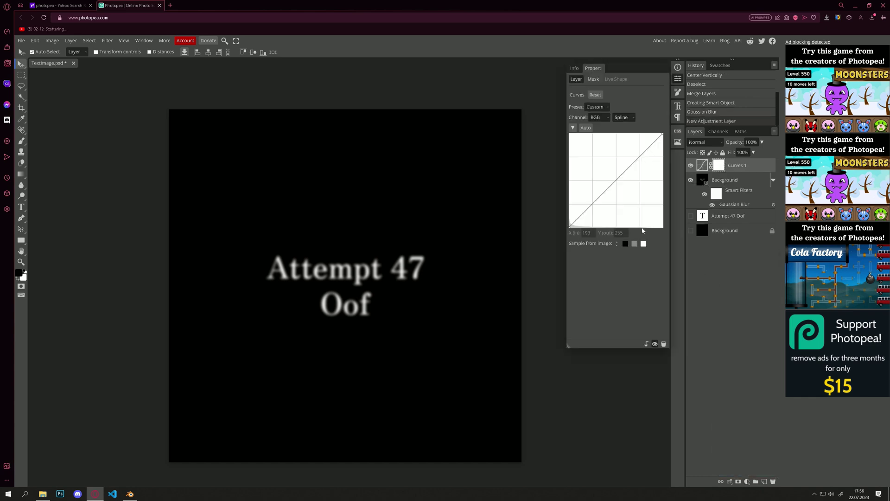
{"action": "left_click", "coordinate": [571, 227]}
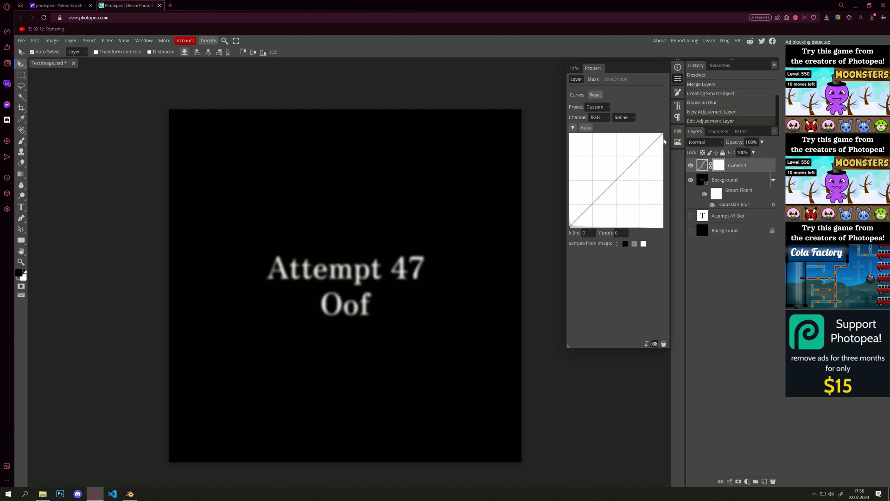
{"action": "left_click_drag", "start_coordinate": [663, 135], "coordinate": [688, 119]}
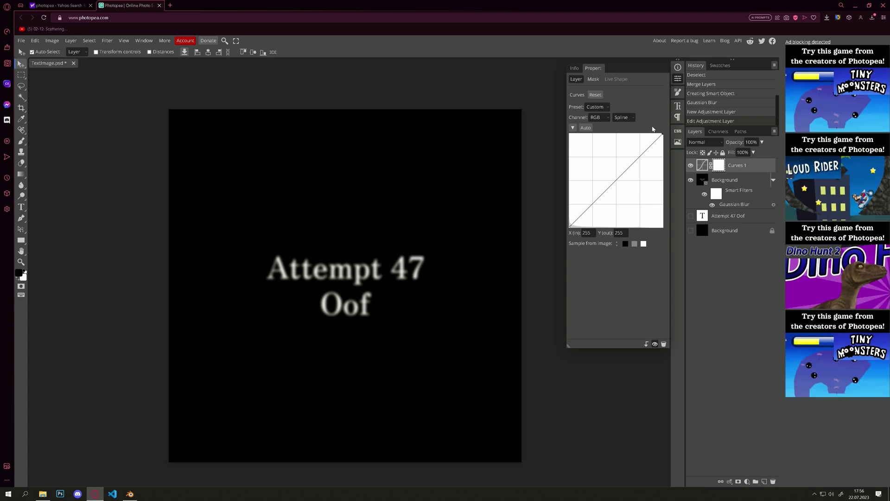
{"action": "left_click_drag", "start_coordinate": [663, 135], "coordinate": [635, 109]}
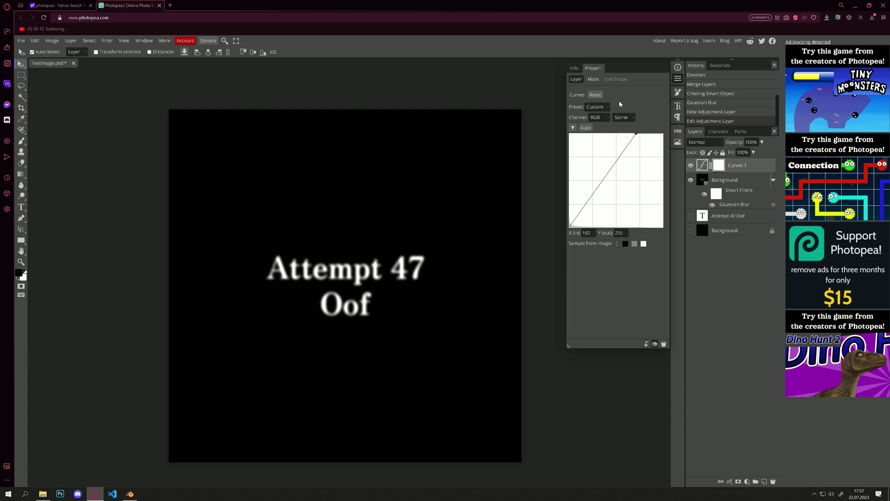
Export the image through File > Export as > PNG and save it as TextImage.png
{"action": "key", "text": "super"}
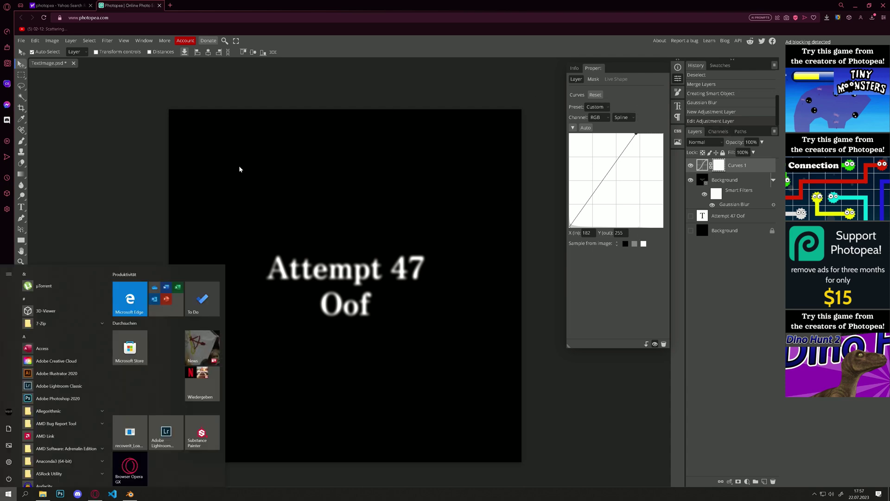
{"action": "left_click", "coordinate": [126, 162]}
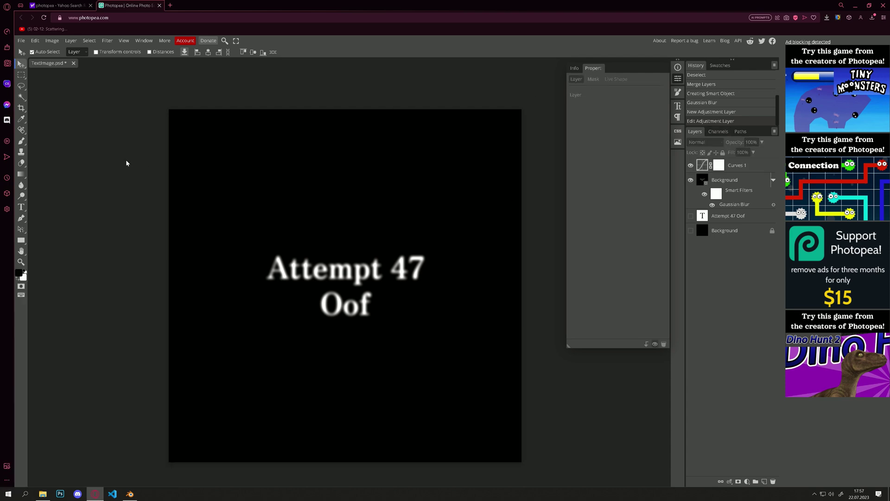
{"action": "left_click", "coordinate": [22, 41]}
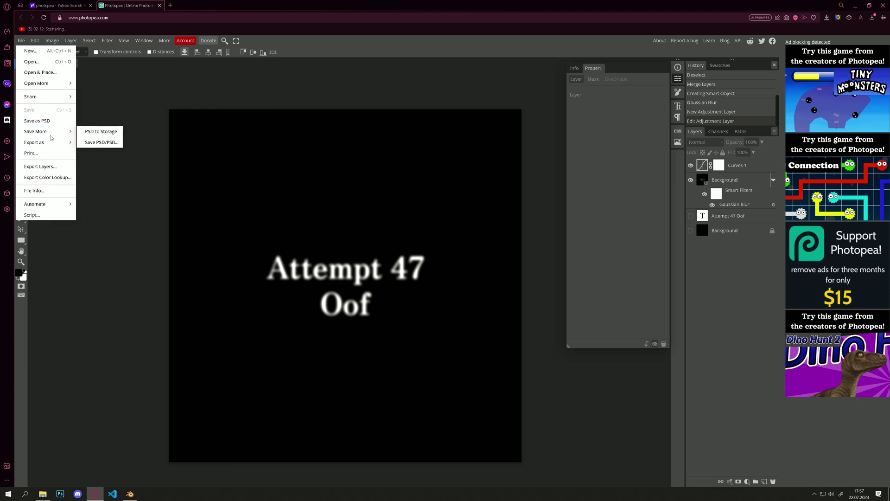
{"action": "mouse_move", "coordinate": [65, 143]}
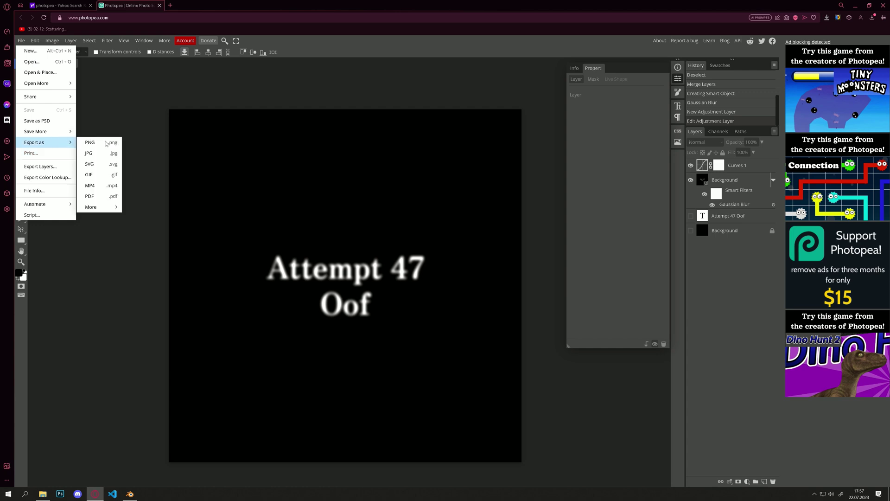
{"action": "mouse_move", "coordinate": [112, 208]}
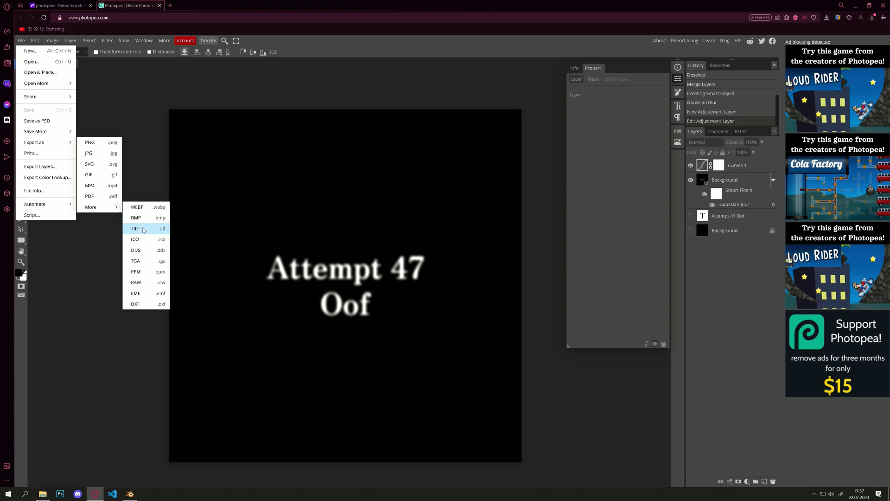
{"action": "left_click", "coordinate": [100, 145]}
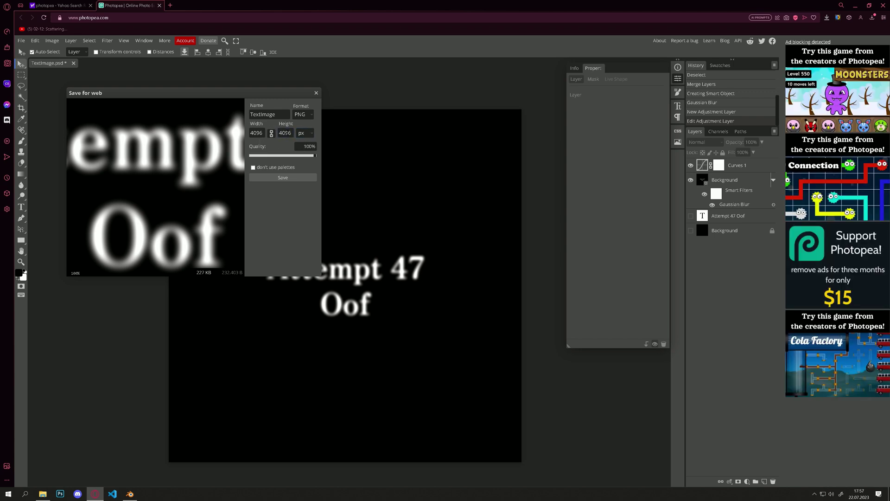
{"action": "left_click", "coordinate": [284, 178]}
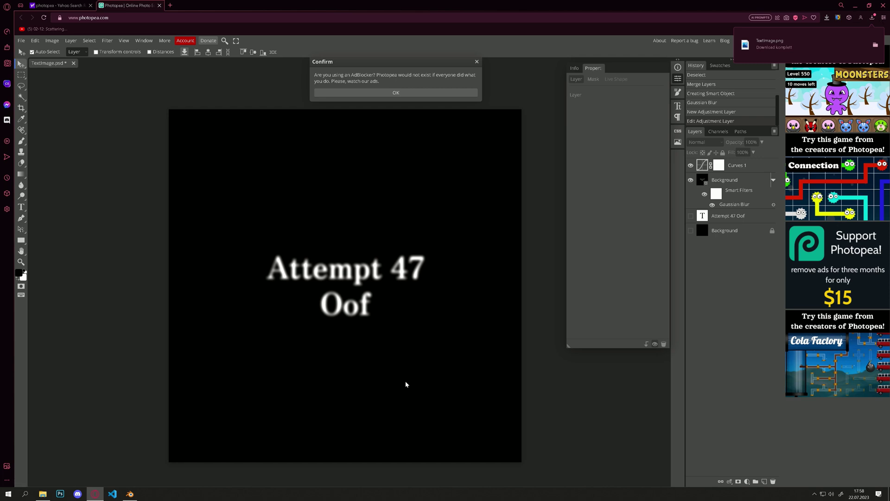
Back in Blender, drop TextImage.png into the Shader Editor and drag a link from its Color output
{"action": "left_click", "coordinate": [130, 494]}
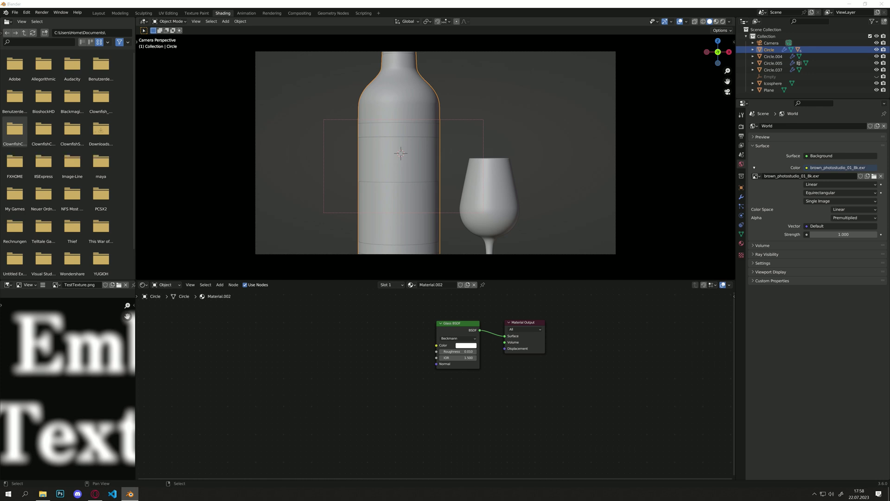
{"action": "left_click_drag", "start_coordinate": [530, 193], "coordinate": [379, 336]}
{"action": "scroll", "coordinate": [102, 360], "scroll_direction": "down", "scroll_amount": 4}
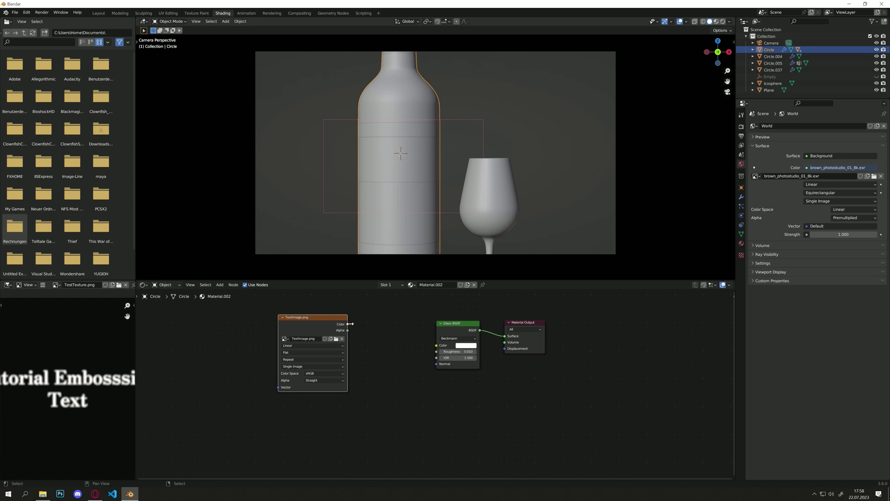
{"action": "left_click_drag", "start_coordinate": [347, 323], "coordinate": [377, 344]}
Add a Bump node fed by the TextImage colour and move the image node left
{"action": "type", "text": "bum"}
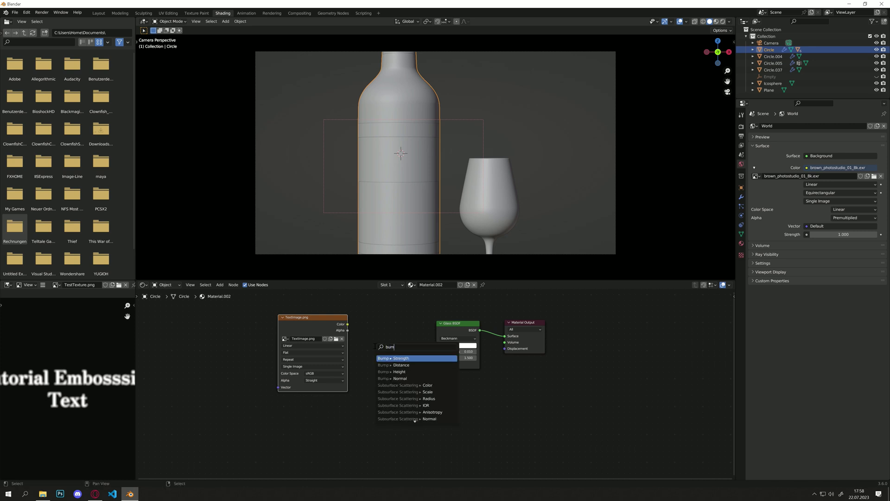
{"action": "key", "text": "Return"}
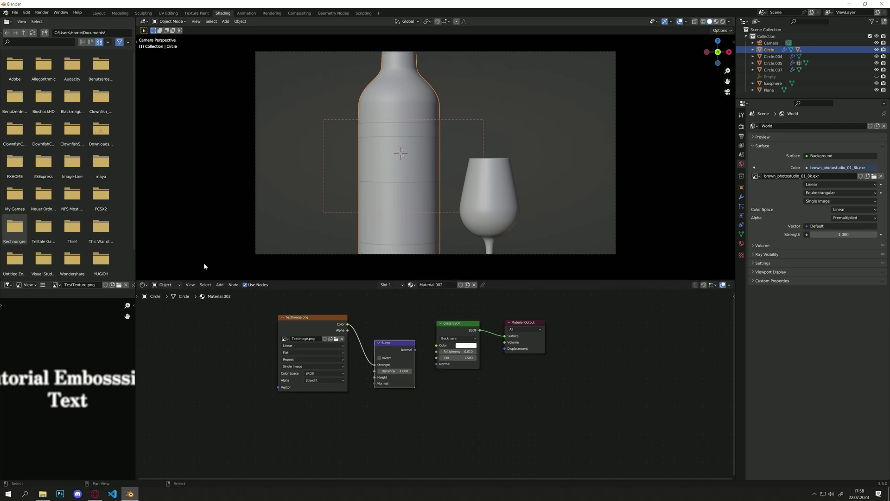
{"action": "left_click_drag", "start_coordinate": [326, 343], "coordinate": [284, 356]}
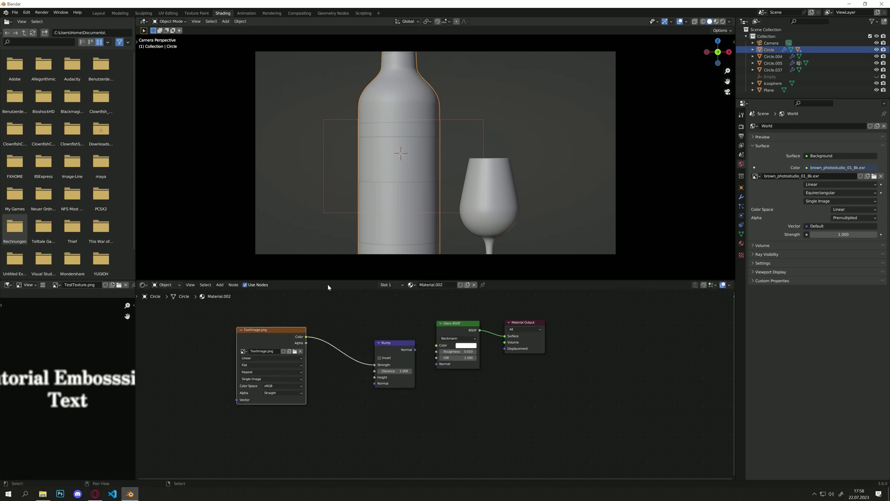
{"action": "scroll", "coordinate": [259, 319], "scroll_direction": "up", "scroll_amount": 2}
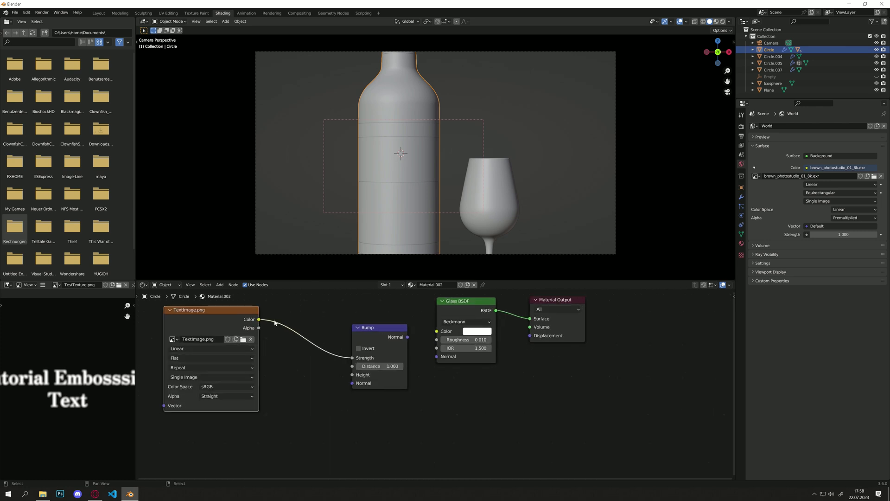
{"action": "left_click_drag", "start_coordinate": [249, 320], "coordinate": [326, 415]}
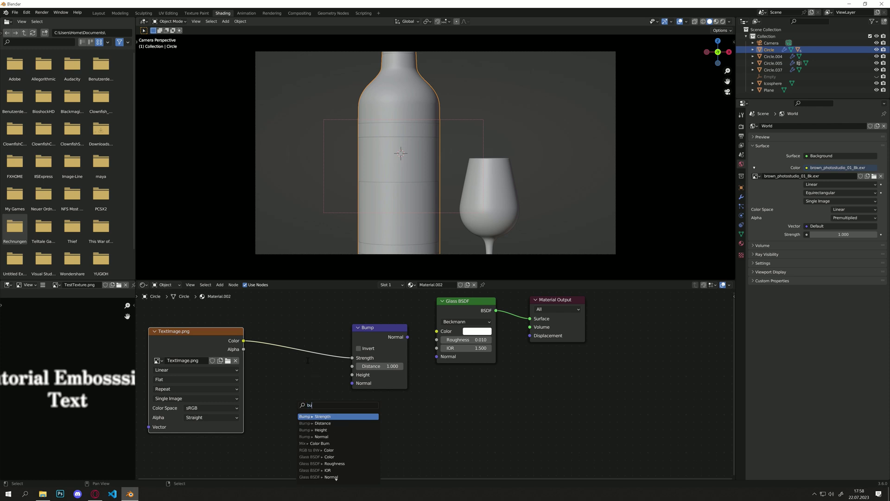
Route TextImage Color into Bump Height and set the image colour space to Non-Color
{"action": "key", "text": "Escape"}
{"action": "left_click_drag", "start_coordinate": [354, 358], "coordinate": [365, 377]}
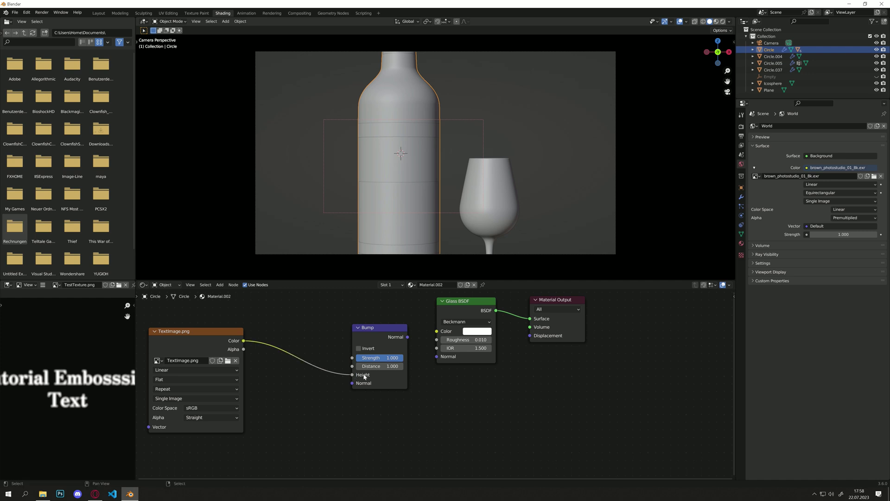
{"action": "left_click", "coordinate": [200, 408]}
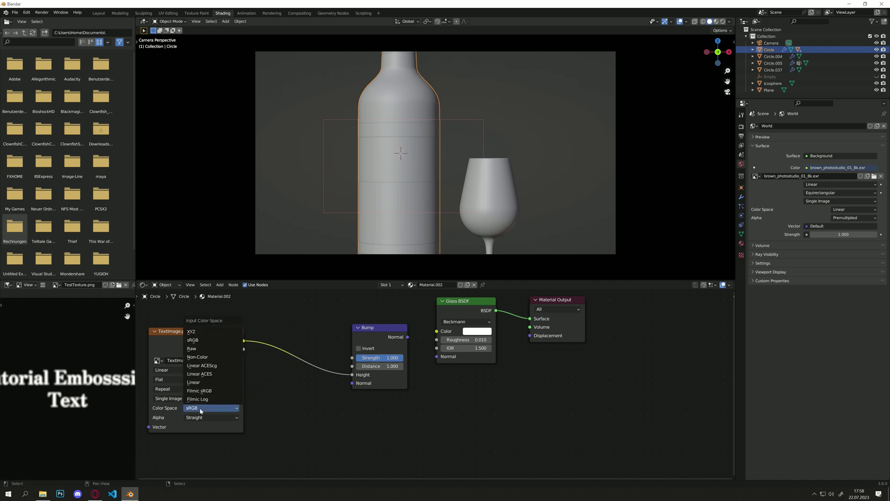
{"action": "left_click", "coordinate": [217, 360]}
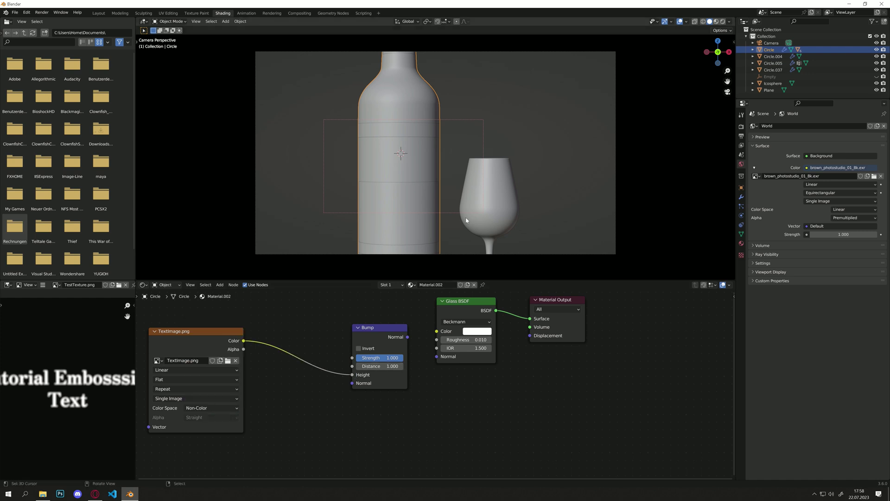
{"action": "middle_click_drag", "start_coordinate": [510, 148], "coordinate": [435, 147]}
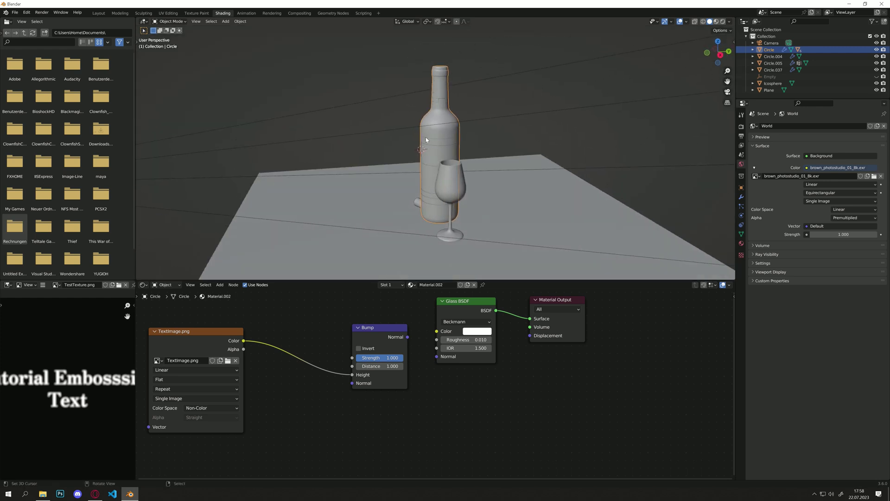
Unwrap the bottle's label faces in Edit Mode and link Bump Normal to Glass BSDF Normal
{"action": "key", "text": "Tab"}
{"action": "key", "text": "KP_Decimal"}
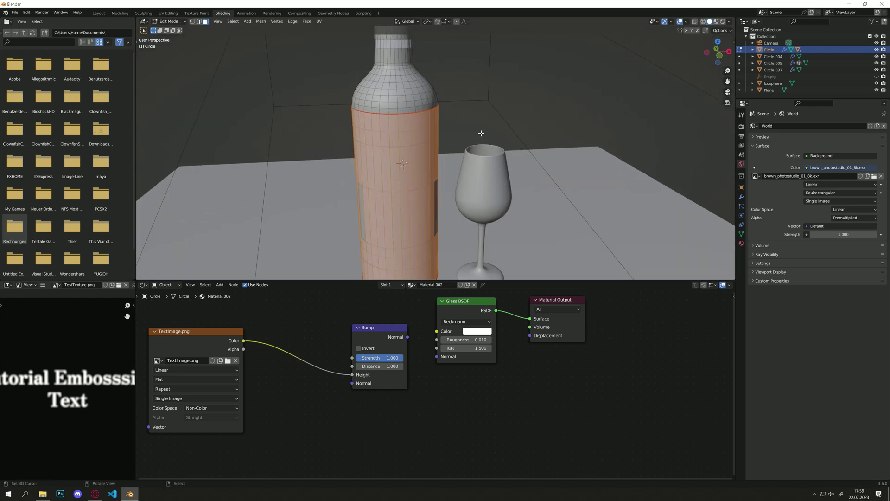
{"action": "middle_click_drag", "start_coordinate": [493, 127], "coordinate": [429, 118]}
{"action": "key", "text": "u"}
{"action": "left_click", "coordinate": [430, 119]}
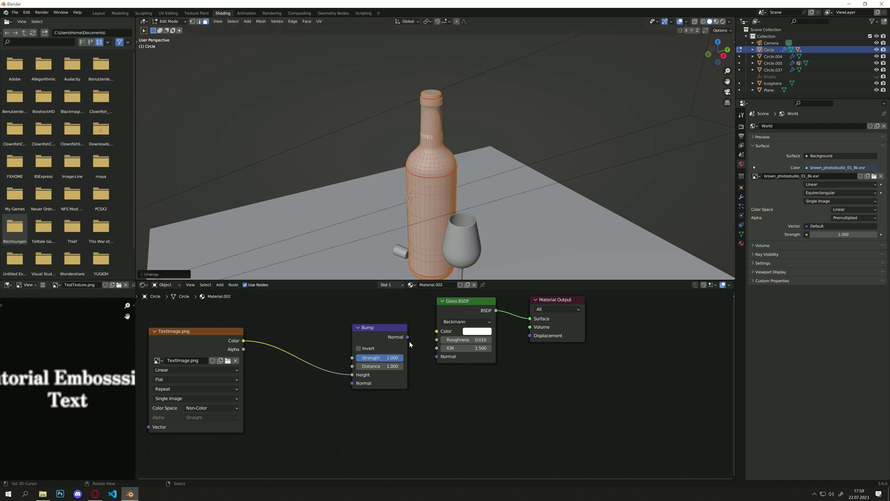
{"action": "left_click_drag", "start_coordinate": [408, 337], "coordinate": [437, 360]}
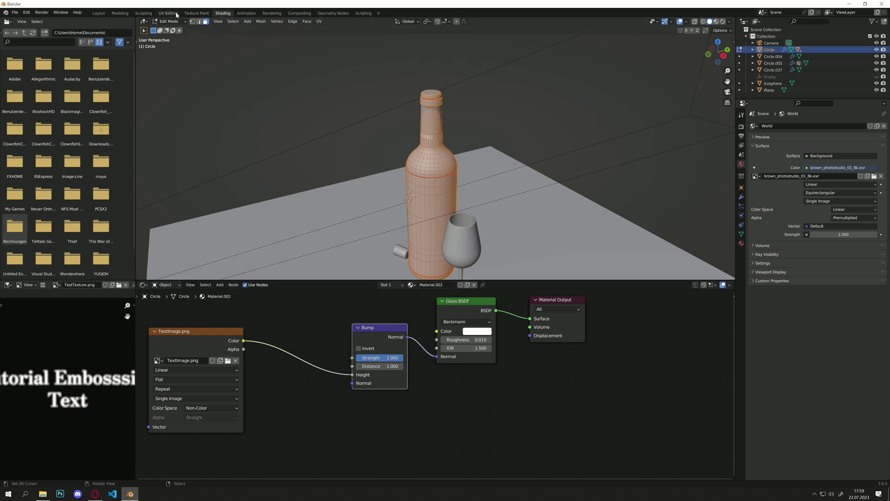
Switch to the UV Editing workspace and show the bottle in Material Preview shading
{"action": "key", "text": "ctrl+Page_Up"}
{"action": "key", "text": "ctrl+Page_Up"}
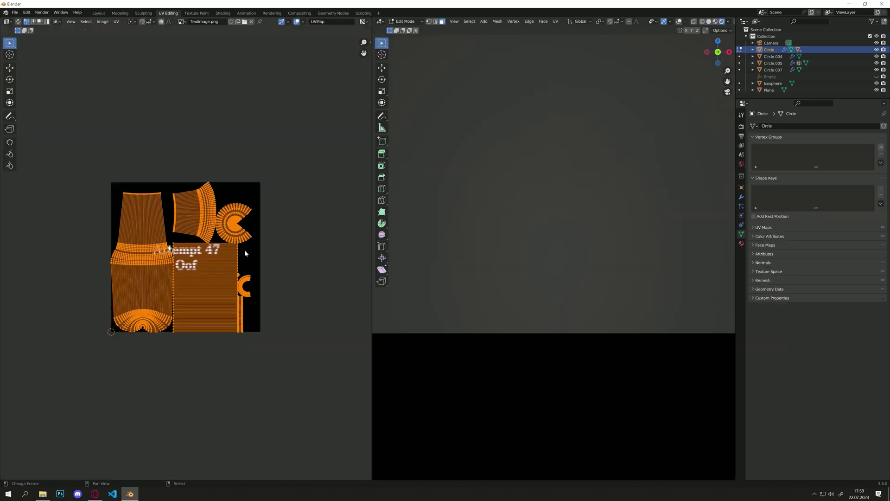
{"action": "scroll", "coordinate": [258, 268], "scroll_direction": "up", "scroll_amount": 4}
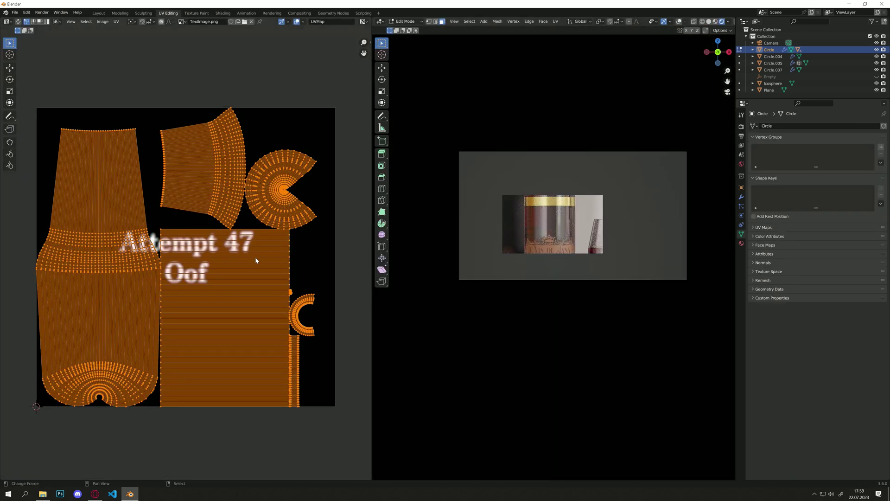
{"action": "scroll", "coordinate": [234, 245], "scroll_direction": "down", "scroll_amount": 1}
{"action": "scroll", "coordinate": [241, 241], "scroll_direction": "up", "scroll_amount": 1}
{"action": "left_click", "coordinate": [708, 22]}
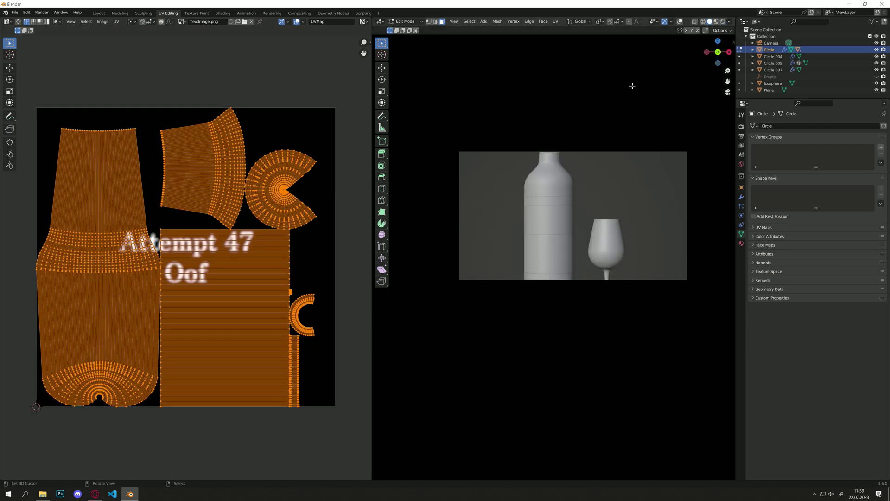
{"action": "left_click", "coordinate": [694, 21]}
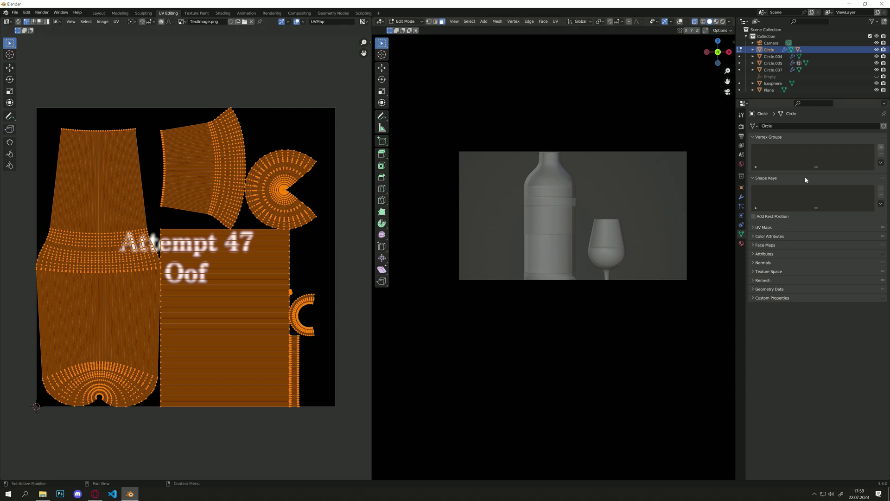
{"action": "left_click", "coordinate": [694, 22]}
{"action": "left_click", "coordinate": [716, 22]}
Turn overlays on, select the label band faces, and leave the camera view
{"action": "left_click", "coordinate": [547, 206]}
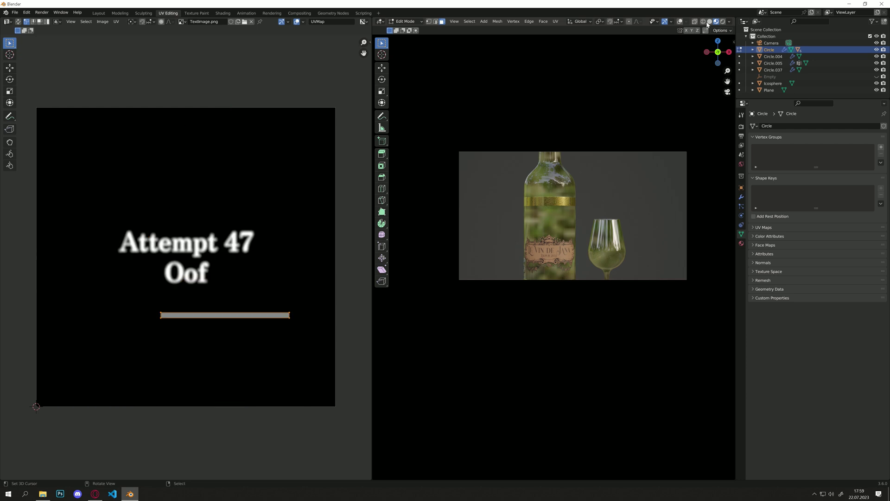
{"action": "left_click", "coordinate": [679, 23]}
{"action": "scroll", "coordinate": [561, 236], "scroll_direction": "up", "scroll_amount": 2}
{"action": "left_click", "coordinate": [554, 210]}
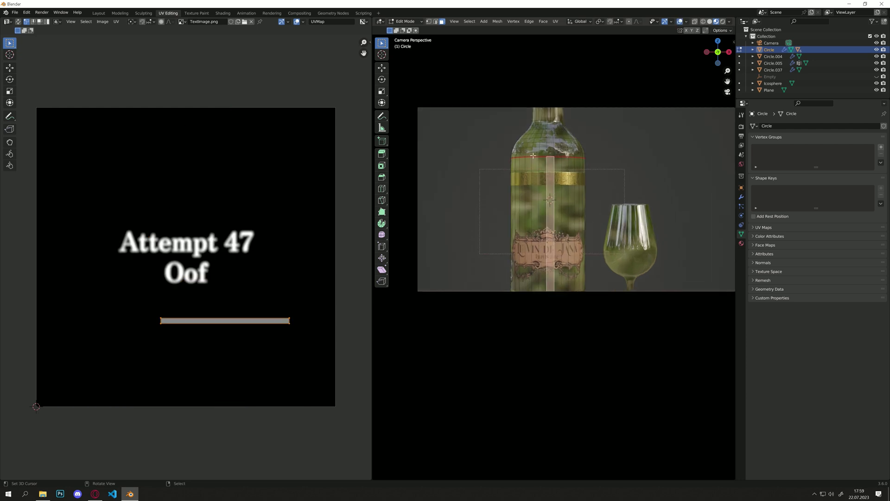
{"action": "key", "text": "KP_0"}
{"action": "scroll", "coordinate": [556, 230], "scroll_direction": "up", "scroll_amount": 4}
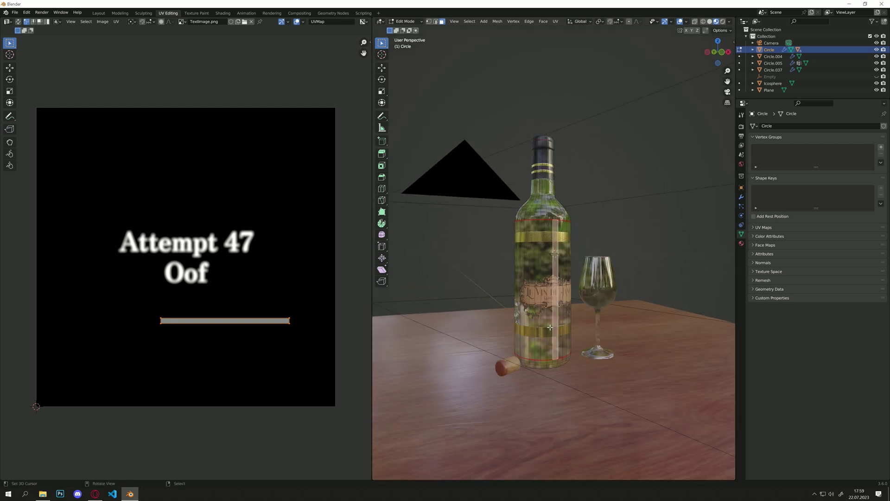
{"action": "key", "text": "ctrl+l"}
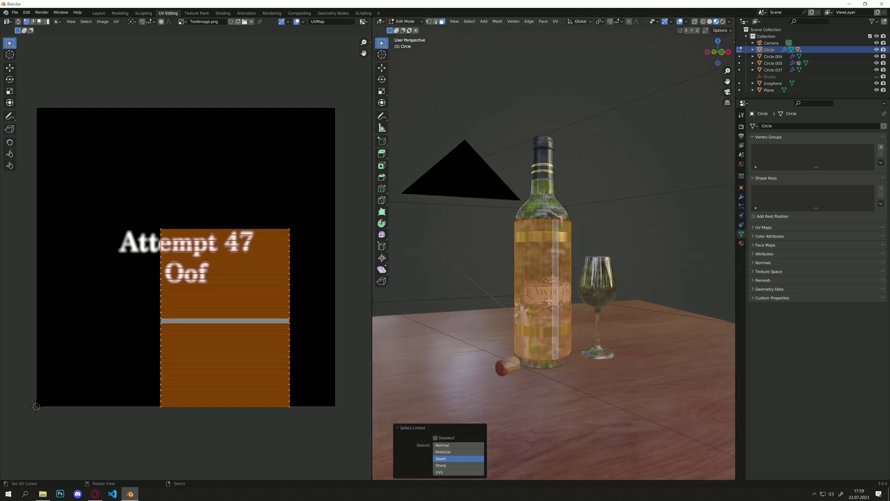
{"action": "middle_click_drag", "start_coordinate": [563, 281], "coordinate": [527, 272]}
{"action": "key", "text": "KP_0"}
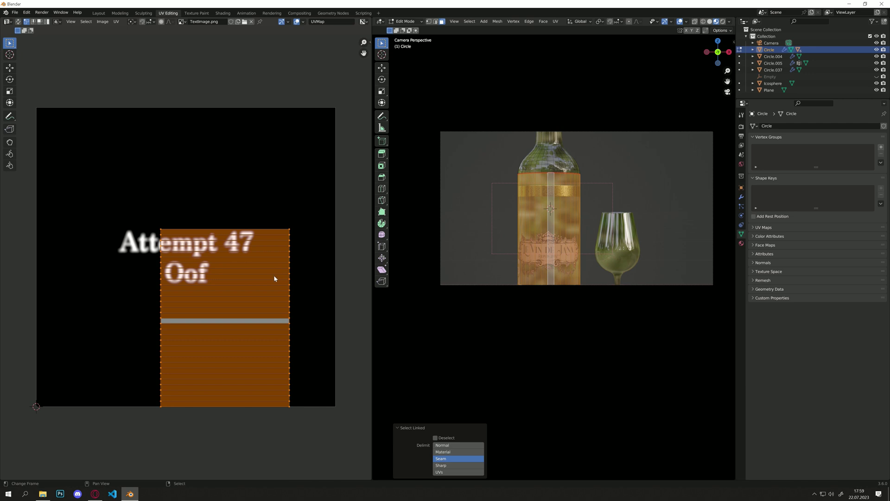
{"action": "key", "text": "s"}
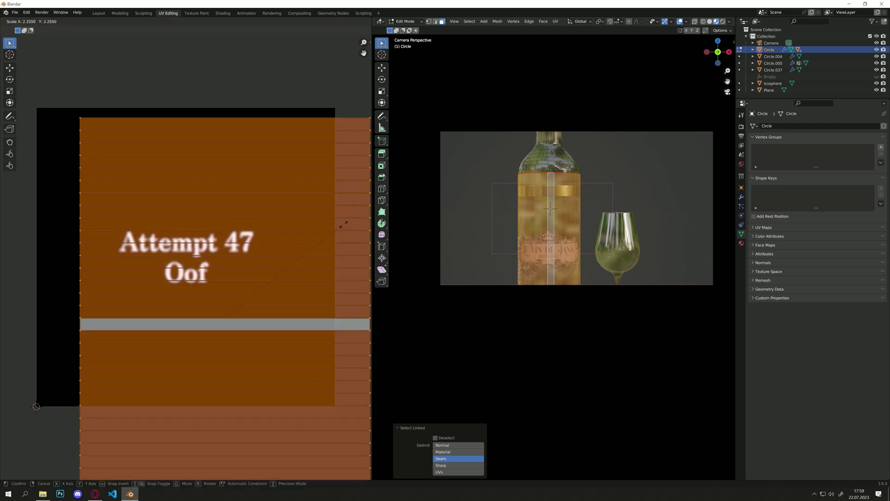
{"action": "left_click", "coordinate": [368, 213]}
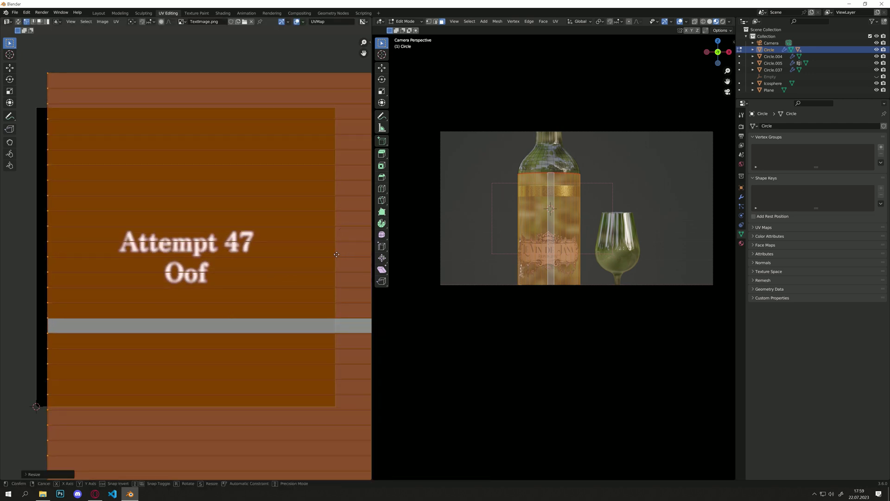
{"action": "key", "text": "g"}
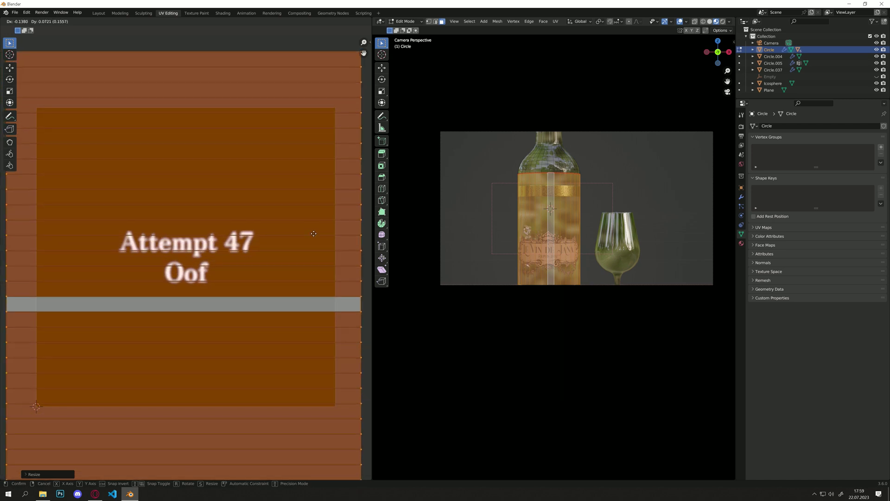
{"action": "left_click", "coordinate": [311, 234]}
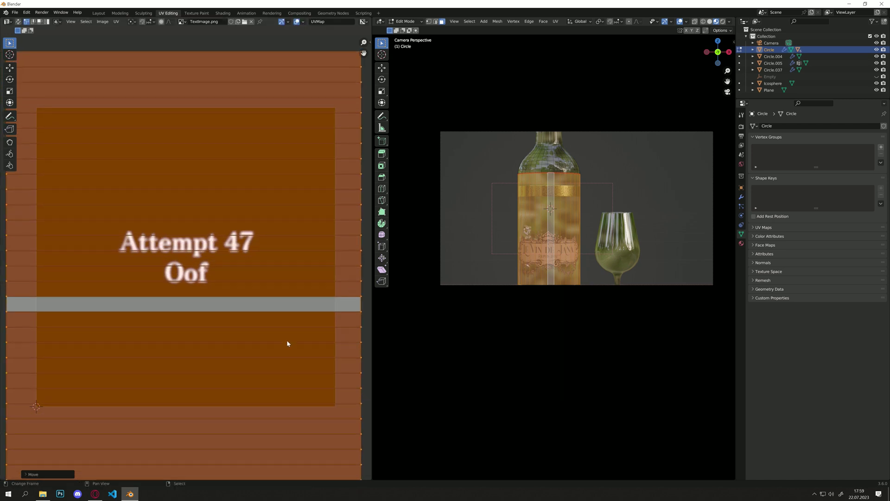
{"action": "type", "text": "r90"}
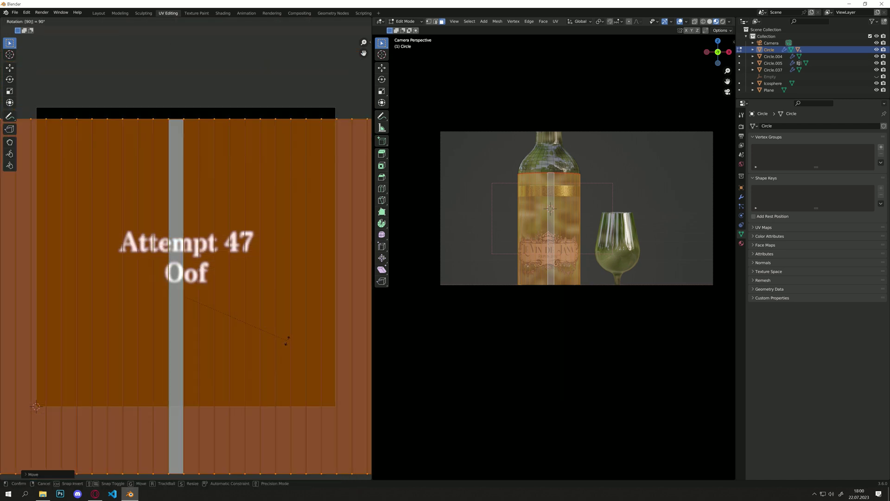
{"action": "key", "text": "Return"}
{"action": "key", "text": "g"}
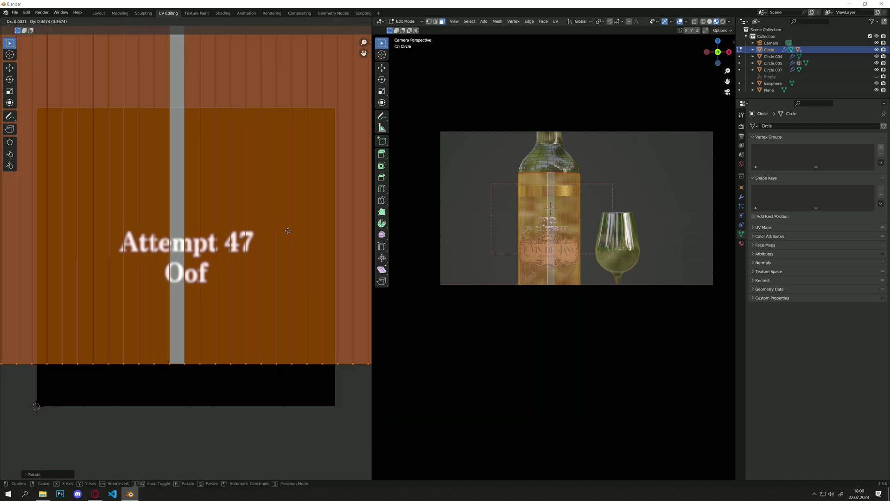
{"action": "left_click", "coordinate": [289, 207]}
{"action": "scroll", "coordinate": [550, 157], "scroll_direction": "up", "scroll_amount": 6}
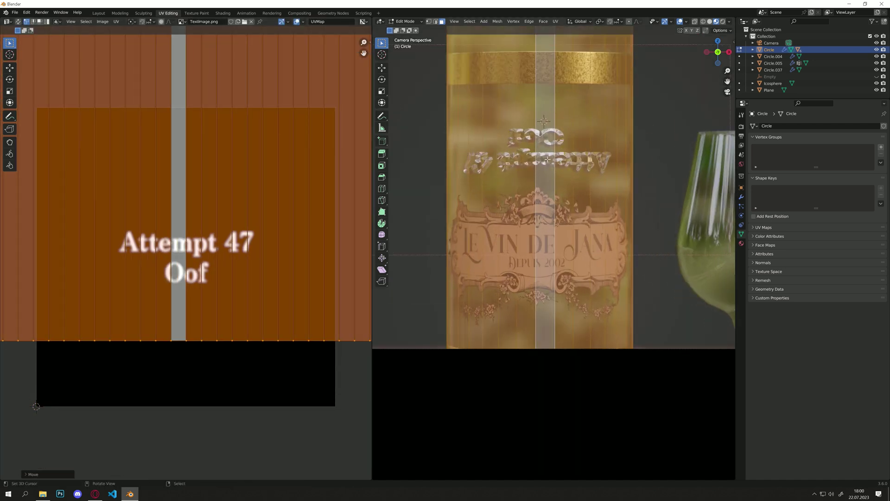
{"action": "type", "text": "r"}
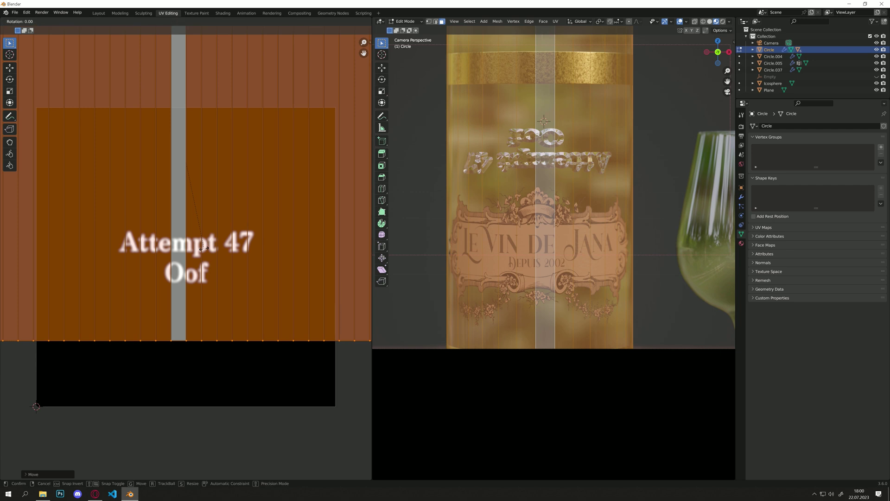
{"action": "type", "text": "180"}
{"action": "key", "text": "Return"}
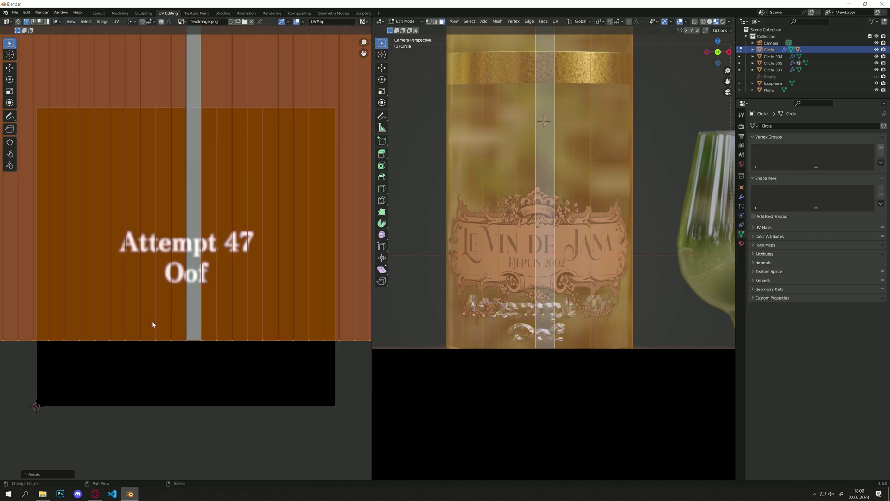
{"action": "key", "text": "g"}
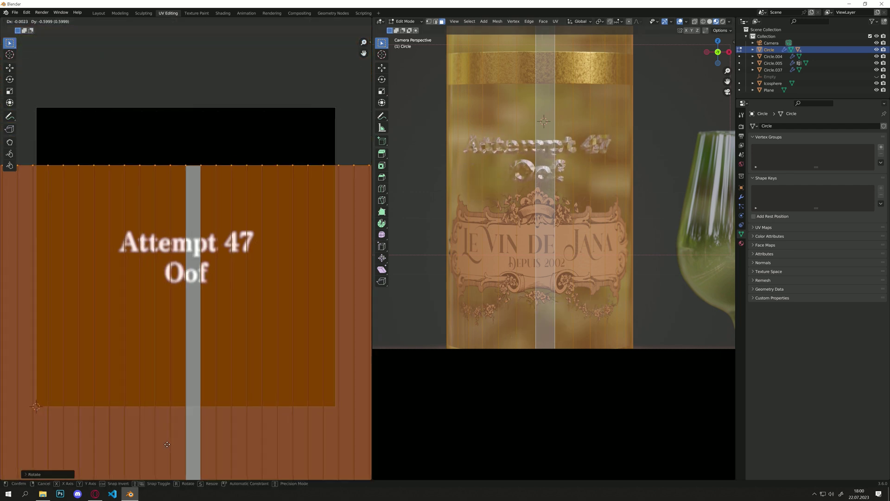
{"action": "key", "text": "Return"}
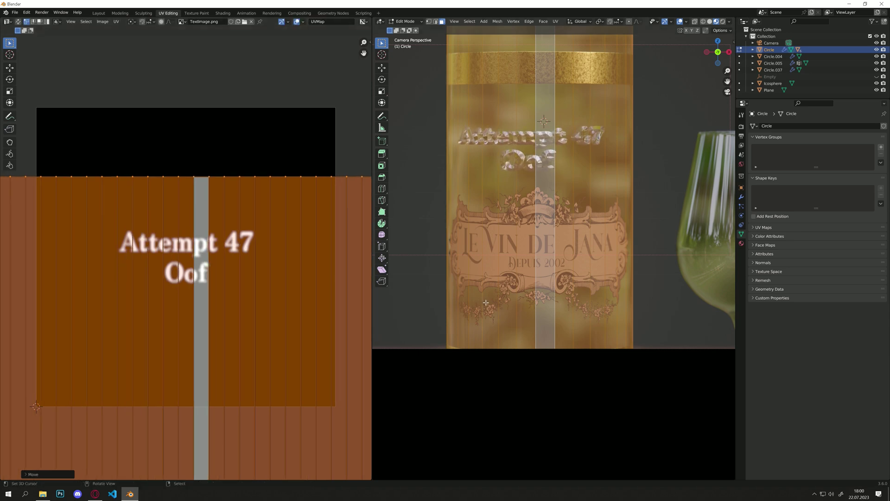
{"action": "scroll", "coordinate": [506, 286], "scroll_direction": "down", "scroll_amount": 5}
{"action": "middle_click_drag", "start_coordinate": [506, 286], "coordinate": [610, 276]}
{"action": "scroll", "coordinate": [584, 278], "scroll_direction": "up", "scroll_amount": 8}
{"action": "scroll", "coordinate": [610, 276], "scroll_direction": "up", "scroll_amount": 3}
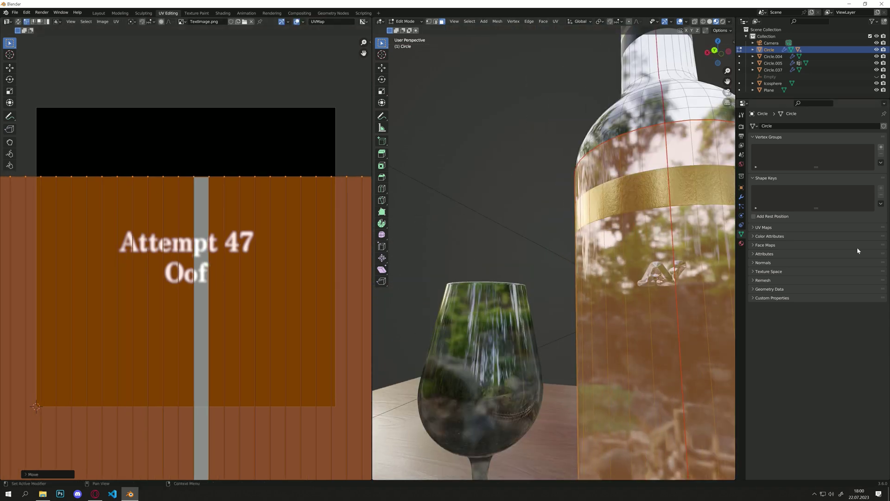
{"action": "scroll", "coordinate": [615, 252], "scroll_direction": "down", "scroll_amount": 2}
{"action": "middle_click_drag", "start_coordinate": [614, 252], "coordinate": [580, 227]}
{"action": "scroll", "coordinate": [608, 224], "scroll_direction": "down", "scroll_amount": 2}
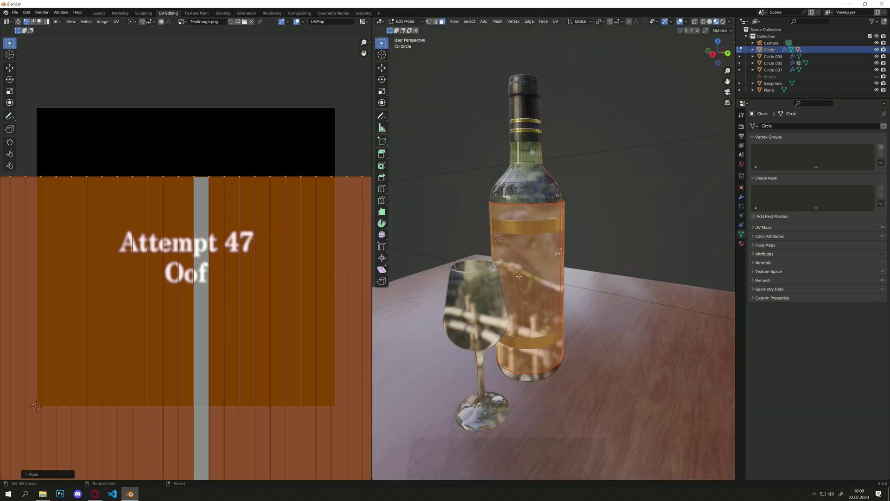
{"action": "middle_click_drag", "start_coordinate": [524, 271], "coordinate": [523, 234]}
{"action": "middle_click_drag", "start_coordinate": [492, 185], "coordinate": [671, 184]}
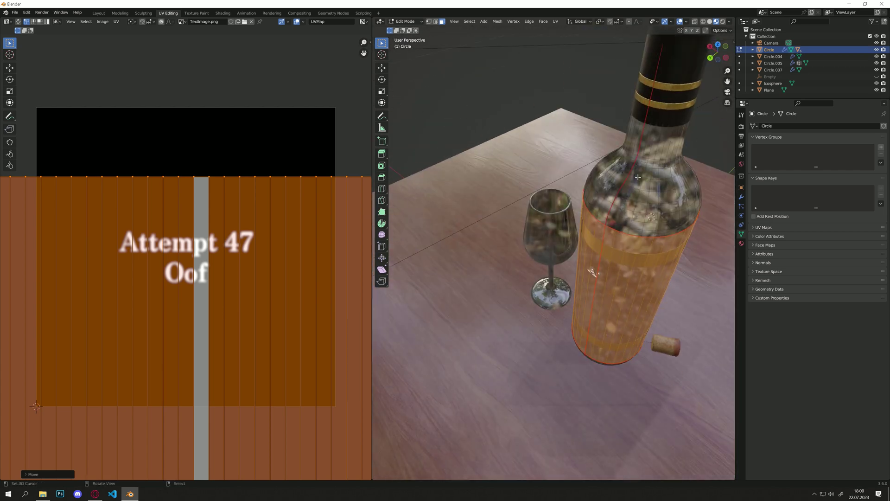
From the camera view, scale the label strip's UVs smaller and nudge them left
{"action": "key", "text": "KP_0"}
{"action": "scroll", "coordinate": [245, 255], "scroll_direction": "down", "scroll_amount": 4}
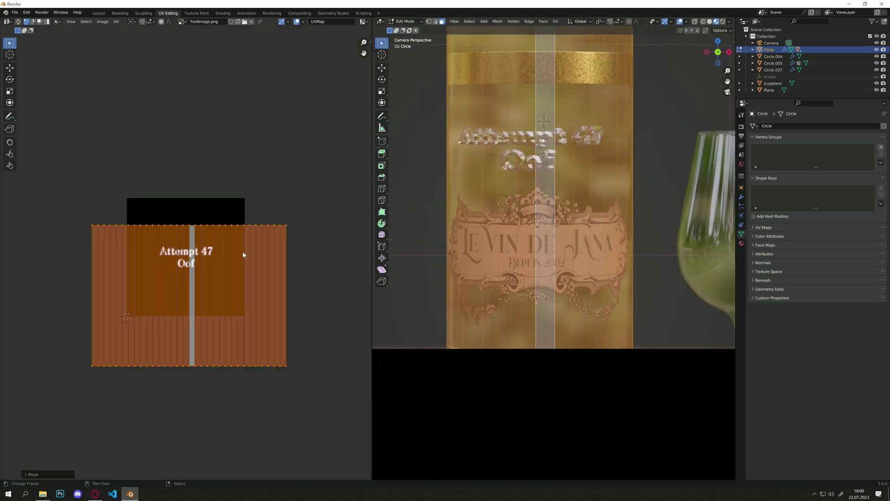
{"action": "scroll", "coordinate": [245, 255], "scroll_direction": "up", "scroll_amount": 2}
{"action": "key", "text": "s"}
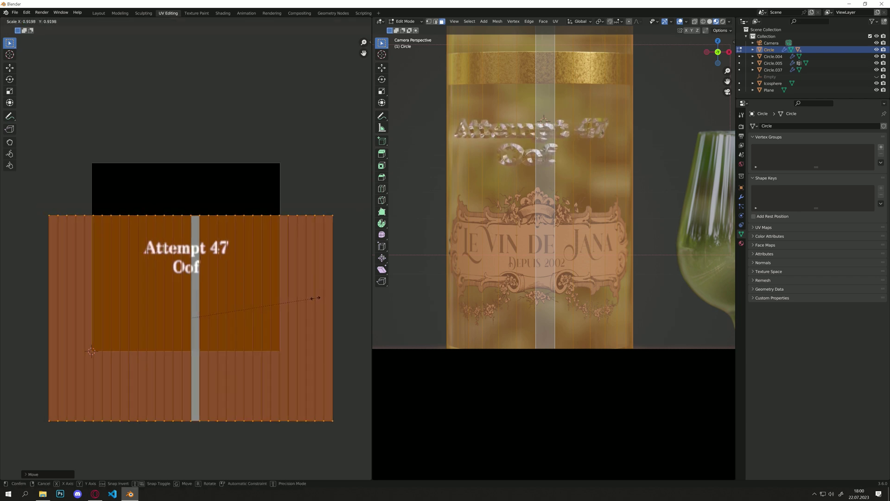
{"action": "left_click", "coordinate": [316, 299]}
{"action": "key", "text": "g"}
{"action": "left_click", "coordinate": [313, 301]}
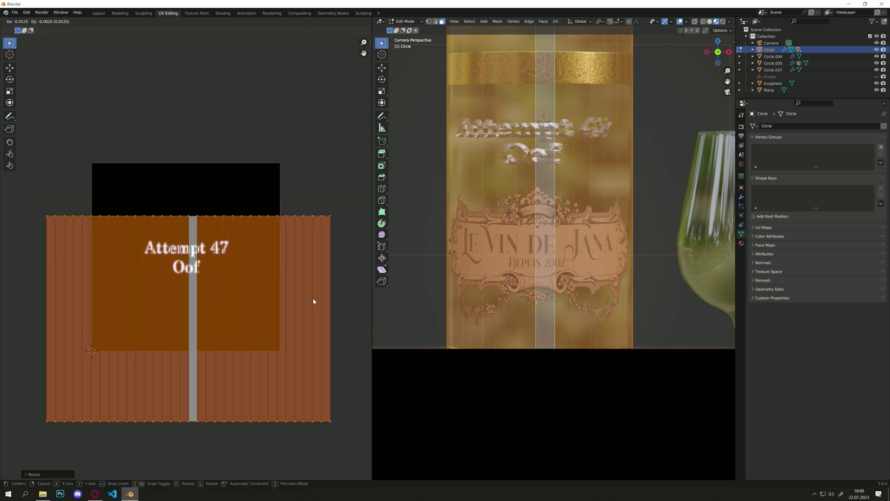
{"action": "key", "text": "s"}
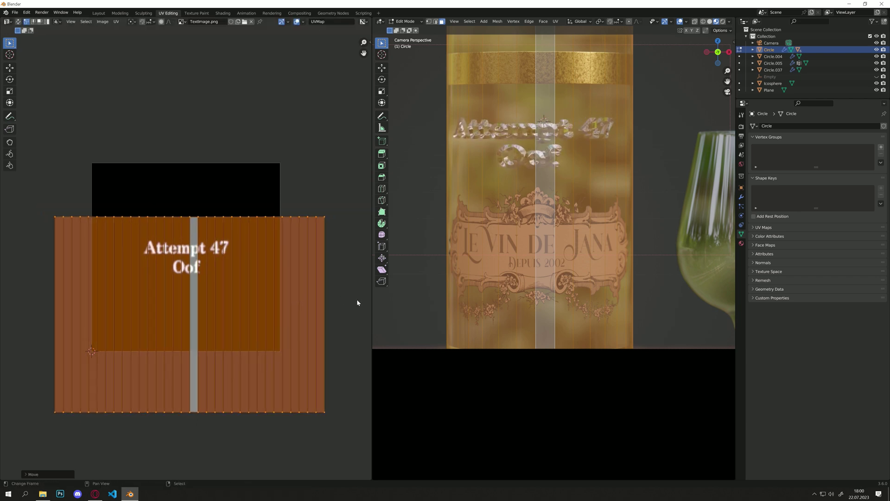
{"action": "left_click", "coordinate": [326, 285]}
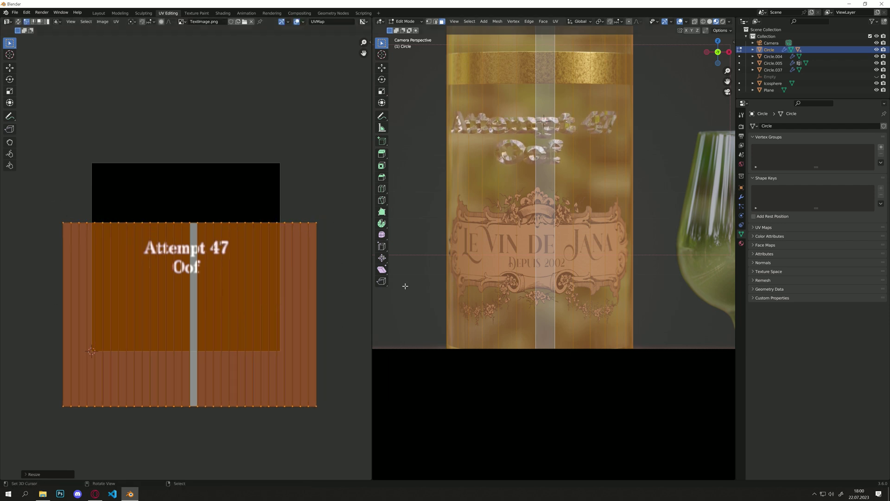
Give the label UVs one small extra move, then bring up all the bottle's UV islands
{"action": "key", "text": "s"}
{"action": "key", "text": "g"}
{"action": "left_click", "coordinate": [327, 255]}
{"action": "key", "text": "s"}
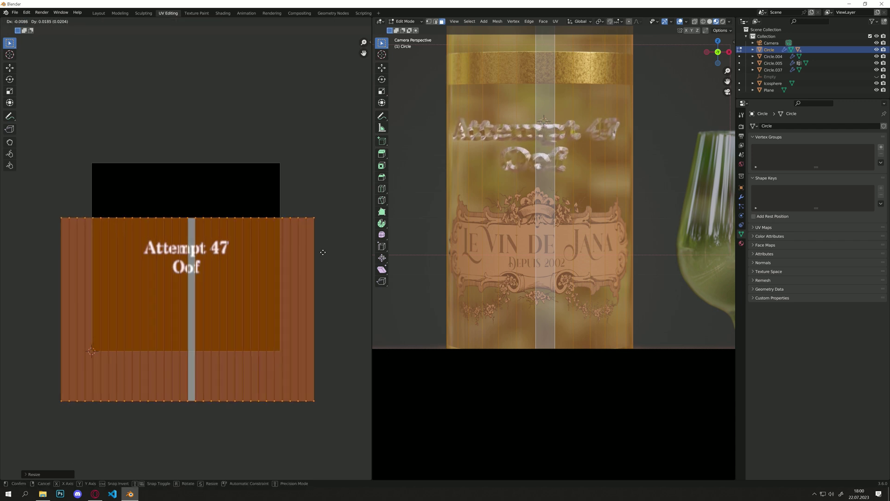
{"action": "key", "text": "Escape"}
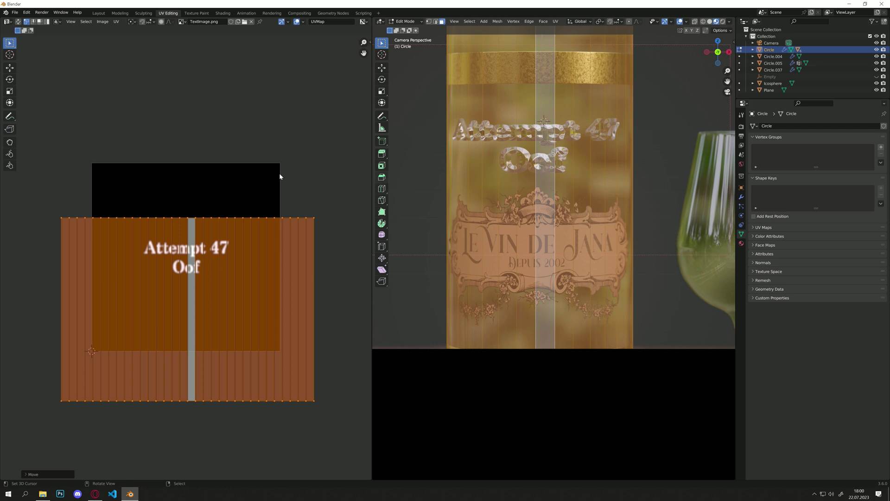
{"action": "key", "text": "g"}
{"action": "key", "text": "Escape"}
{"action": "scroll", "coordinate": [506, 168], "scroll_direction": "down", "scroll_amount": 4}
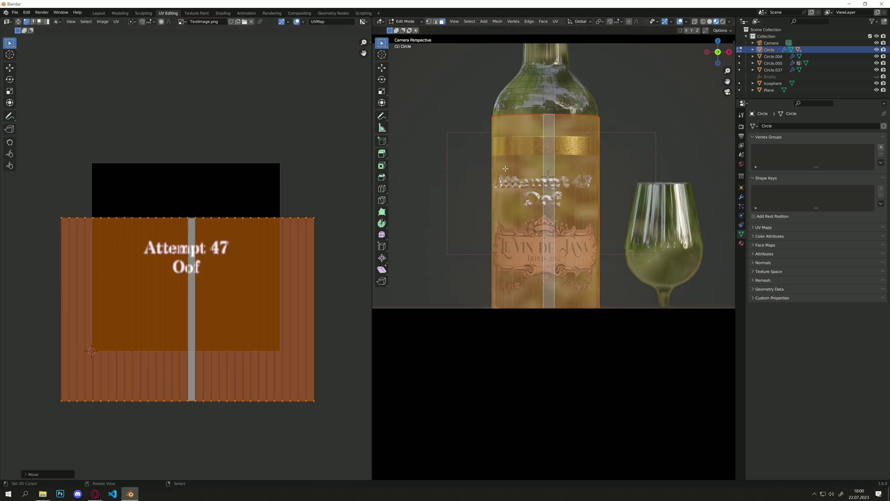
{"action": "key", "text": "ctrl+z"}
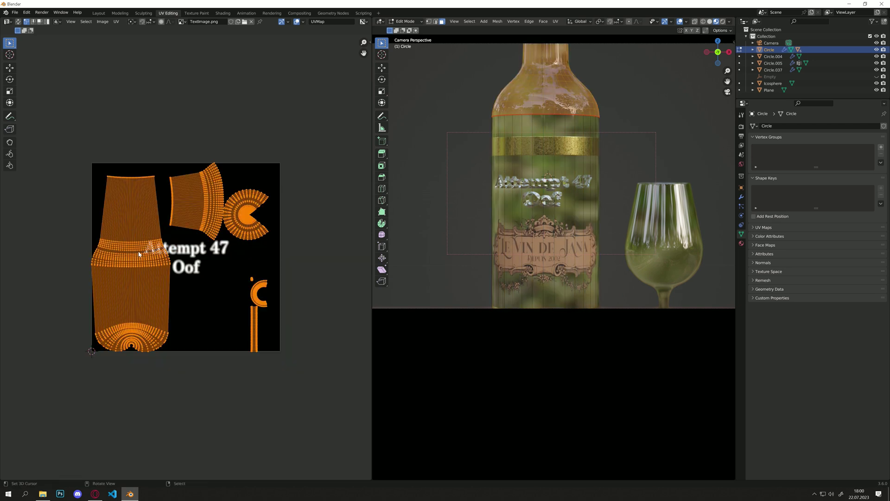
Move the bottle's other UV islands left and down, away from the text image
{"action": "middle_click_drag", "start_coordinate": [334, 248], "coordinate": [650, 247]}
{"action": "scroll", "coordinate": [563, 253], "scroll_direction": "up", "scroll_amount": 5}
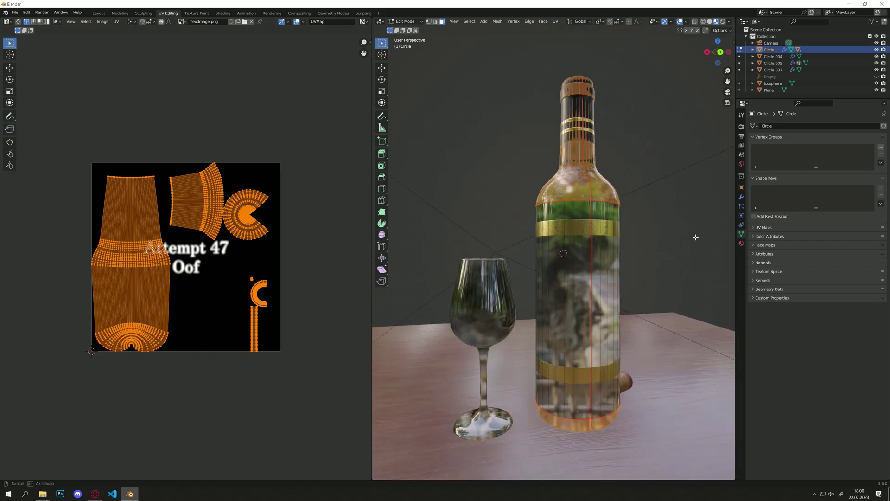
{"action": "middle_click_drag", "start_coordinate": [696, 237], "coordinate": [597, 146]}
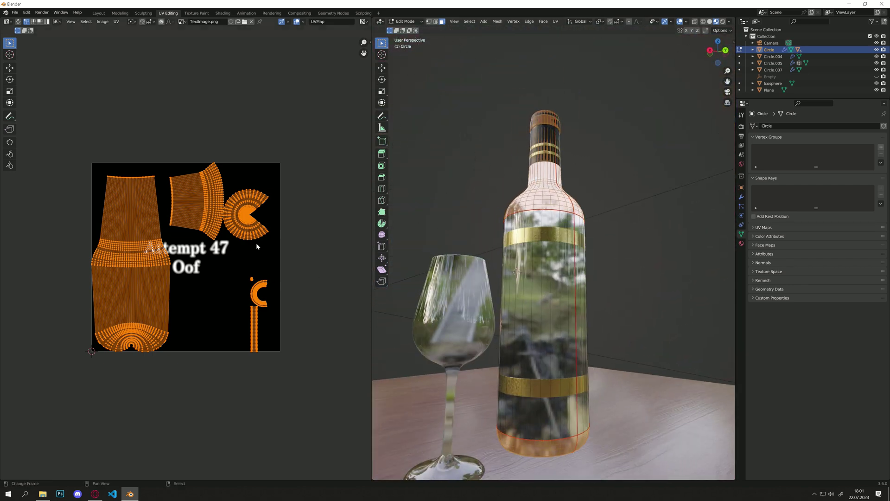
{"action": "left_click_drag", "start_coordinate": [263, 246], "coordinate": [316, 224]}
{"action": "middle_click_drag", "start_coordinate": [533, 287], "coordinate": [466, 279]}
{"action": "scroll", "coordinate": [469, 315], "scroll_direction": "down", "scroll_amount": 5}
{"action": "key", "text": "g"}
{"action": "left_click", "coordinate": [156, 350]}
Place the remaining islands fully outside the text image and return to Object Mode
{"action": "scroll", "coordinate": [567, 209], "scroll_direction": "up", "scroll_amount": 4}
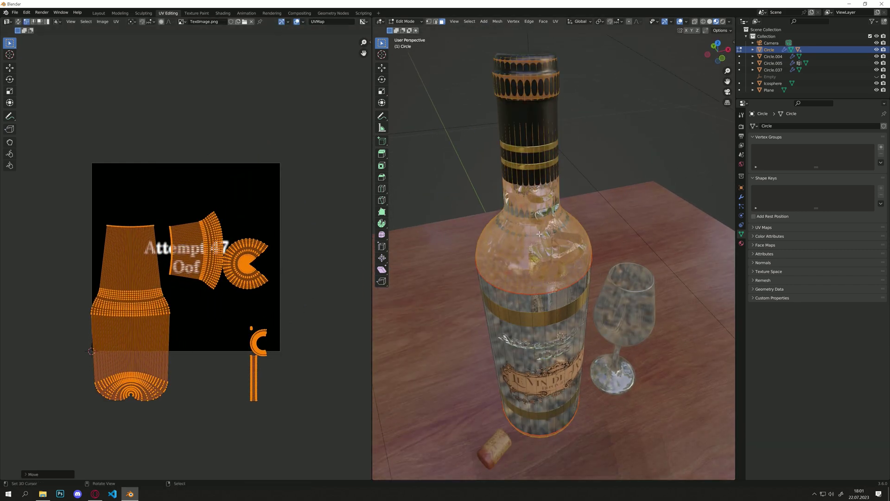
{"action": "middle_click_drag", "start_coordinate": [567, 209], "coordinate": [562, 137]}
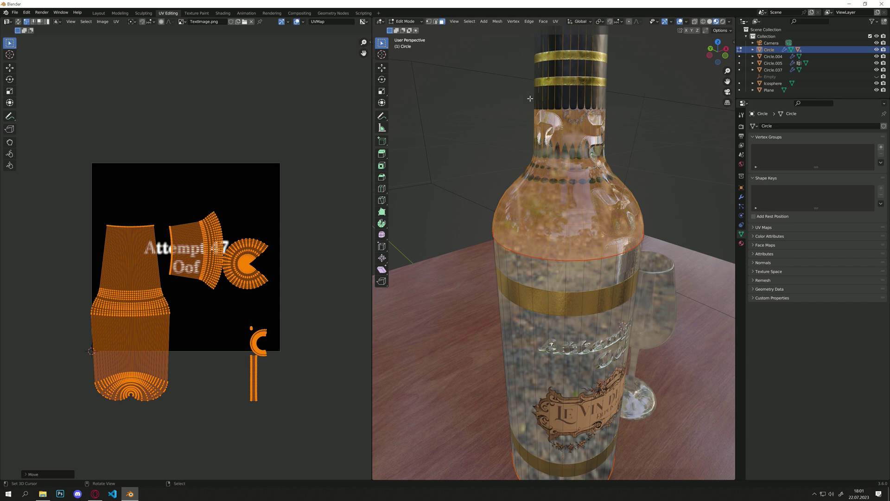
{"action": "scroll", "coordinate": [298, 267], "scroll_direction": "down", "scroll_amount": 3}
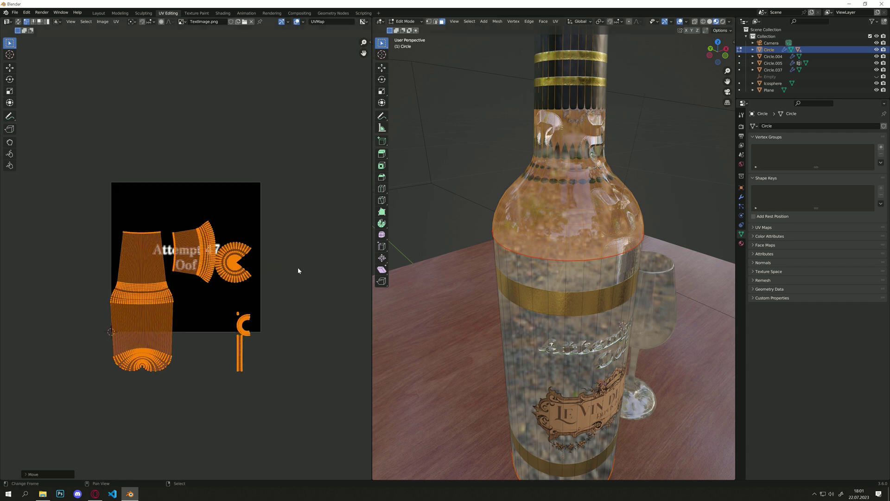
{"action": "key", "text": "g"}
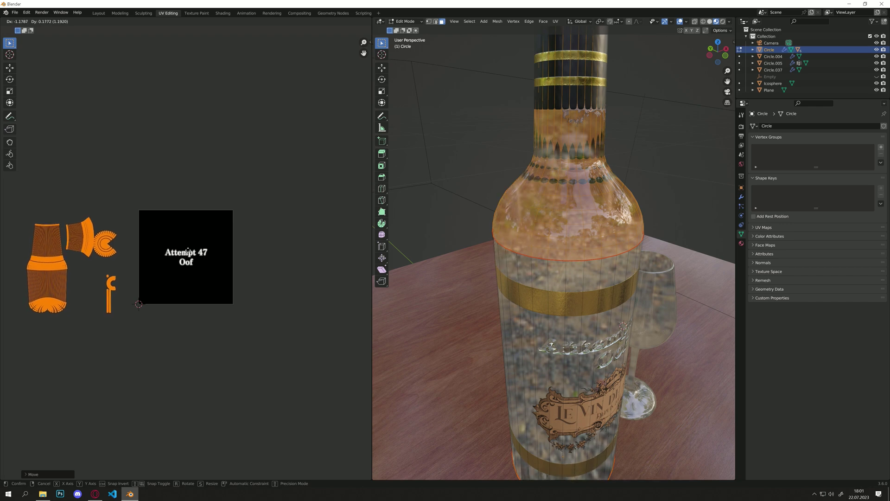
{"action": "left_click", "coordinate": [188, 250]}
{"action": "scroll", "coordinate": [642, 276], "scroll_direction": "down", "scroll_amount": 3}
{"action": "middle_click_drag", "start_coordinate": [641, 276], "coordinate": [445, 123]}
{"action": "key", "text": "Tab"}
In the Shading workspace camera view, change the TextImage extension from Repeat to Clip
{"action": "left_click", "coordinate": [223, 13]}
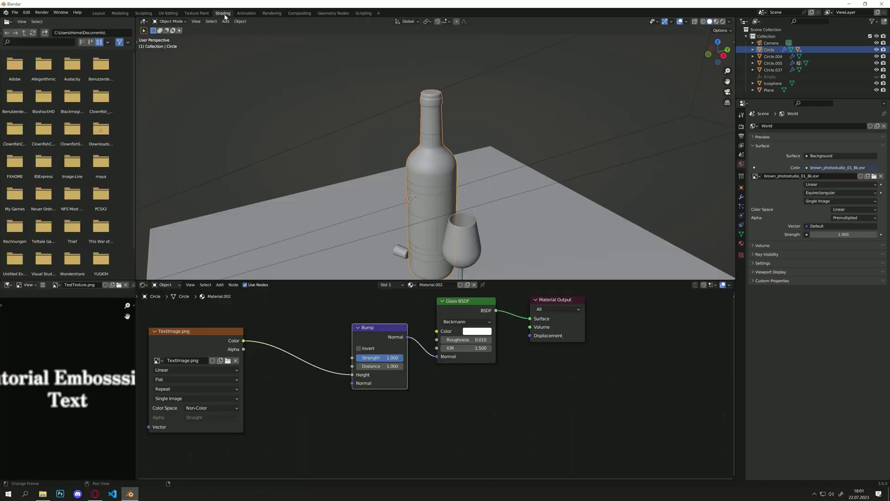
{"action": "key", "text": "KP_0"}
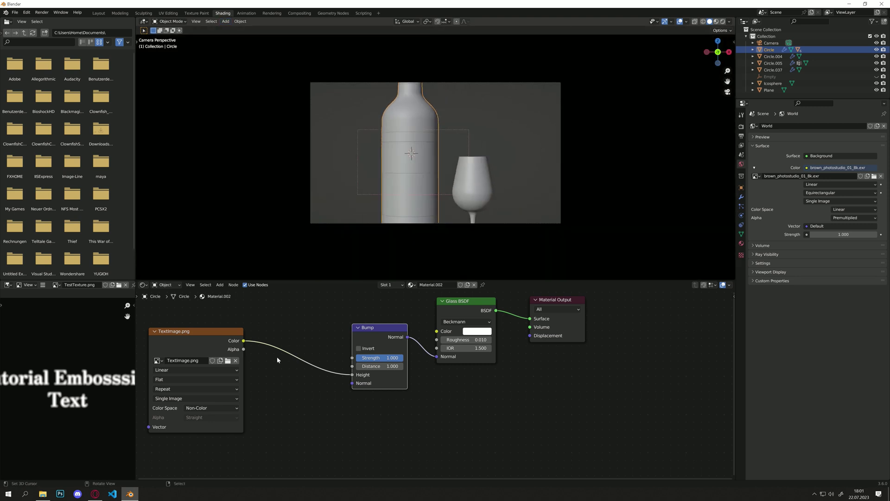
{"action": "scroll", "coordinate": [263, 368], "scroll_direction": "up", "scroll_amount": 2}
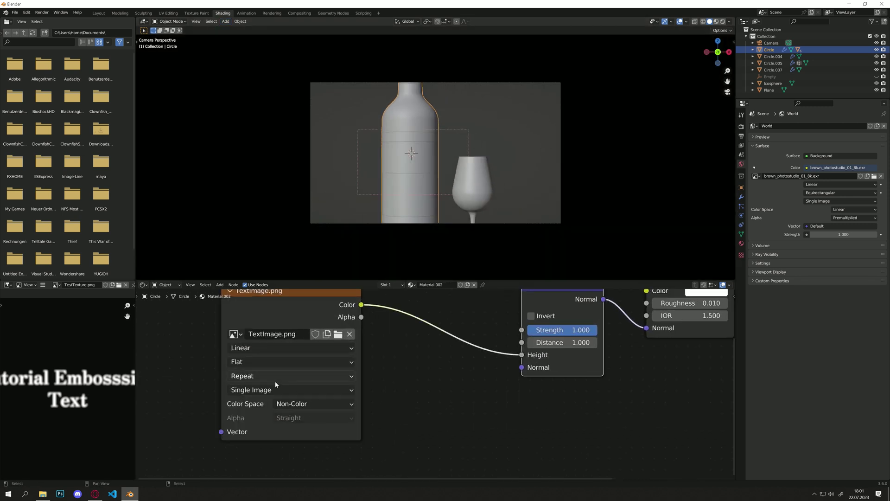
{"action": "left_click", "coordinate": [260, 374]}
{"action": "left_click", "coordinate": [246, 412]}
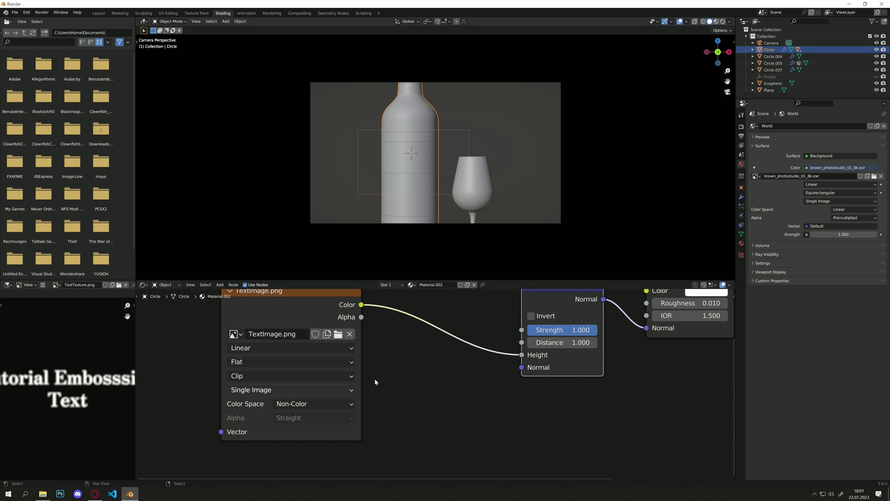
Recenter the node graph and switch the viewport to Rendered shading
{"action": "scroll", "coordinate": [288, 348], "scroll_direction": "down", "scroll_amount": 1}
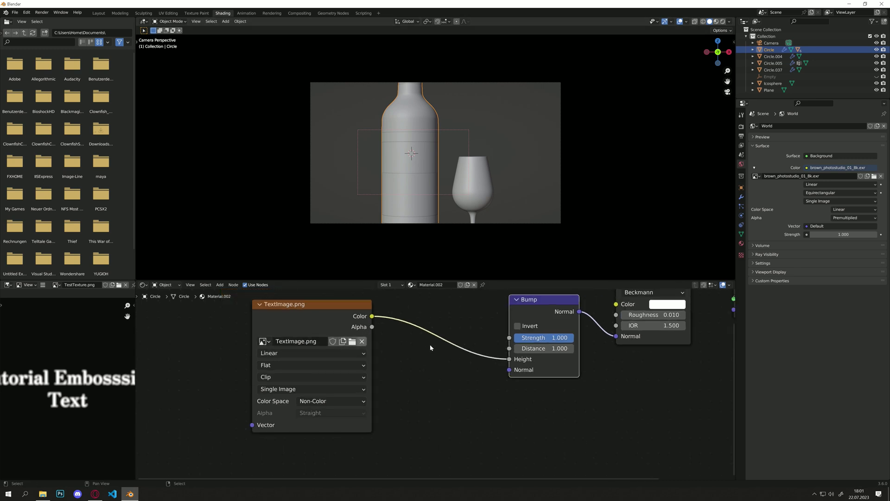
{"action": "middle_click_drag", "start_coordinate": [438, 348], "coordinate": [389, 382]}
{"action": "left_click", "coordinate": [722, 21]}
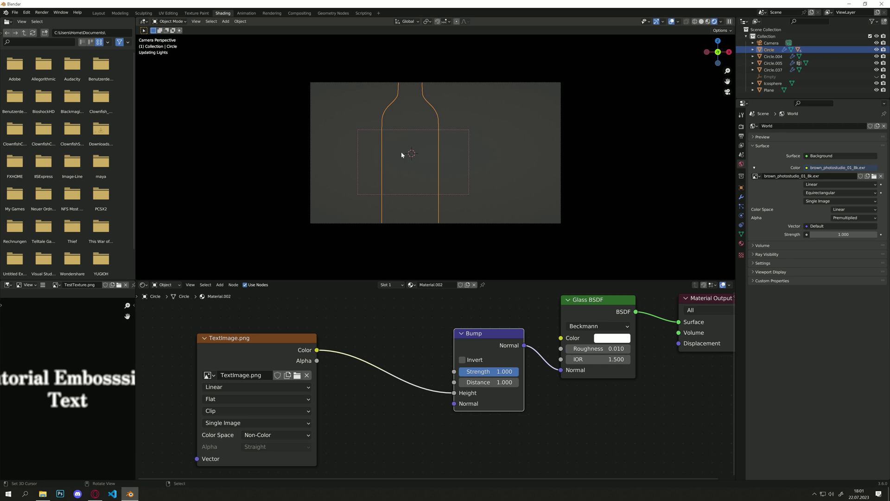
Limit rendering to a region around the label text
{"action": "scroll", "coordinate": [380, 185], "scroll_direction": "up", "scroll_amount": 3}
{"action": "scroll", "coordinate": [379, 185], "scroll_direction": "up", "scroll_amount": 2}
{"action": "key", "text": "ctrl+b"}
{"action": "left_click_drag", "start_coordinate": [240, 123], "coordinate": [463, 226]}
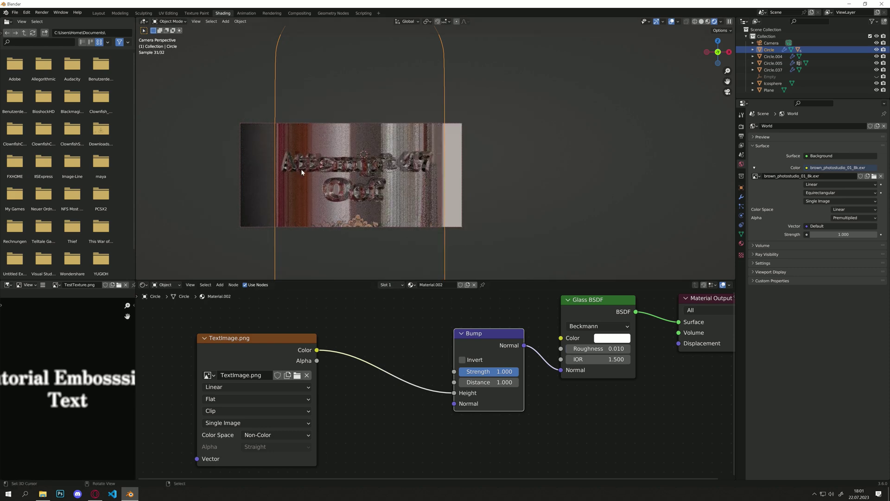
Lower the Bump Distance to 0.005, then to 0.001
{"action": "left_click", "coordinate": [515, 381]}
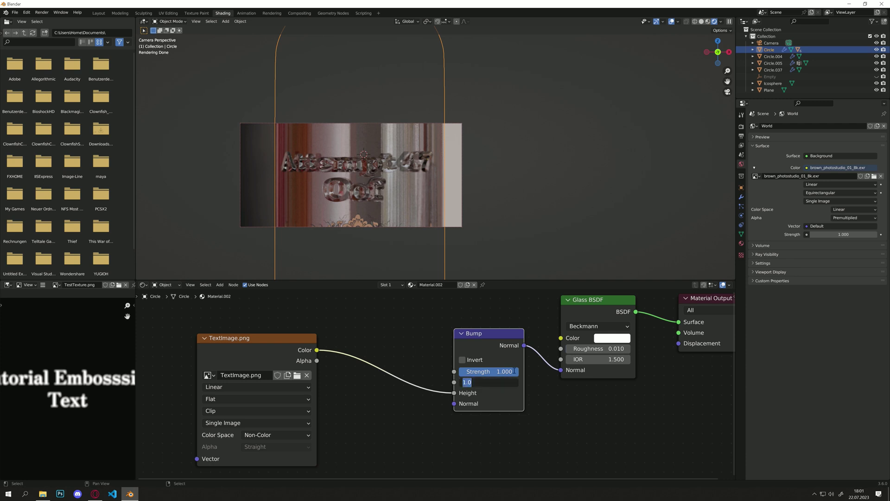
{"action": "type", "text": ".005"}
{"action": "key", "text": "Return"}
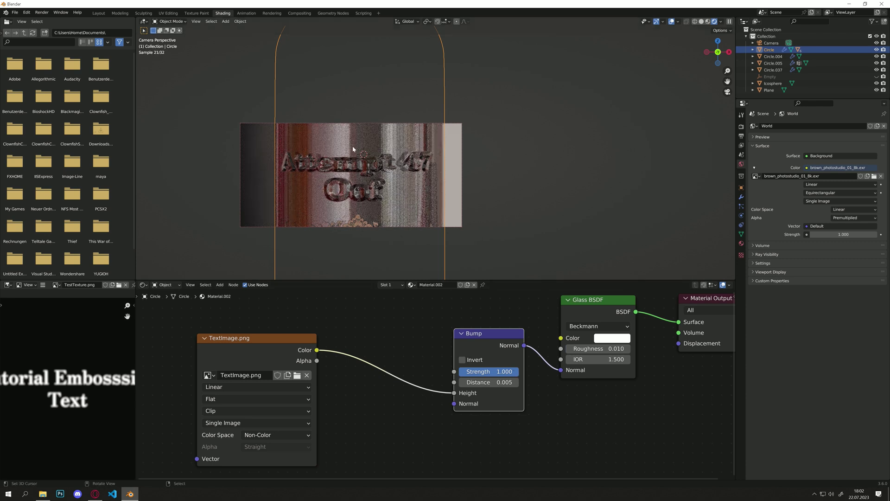
{"action": "left_click", "coordinate": [488, 383]}
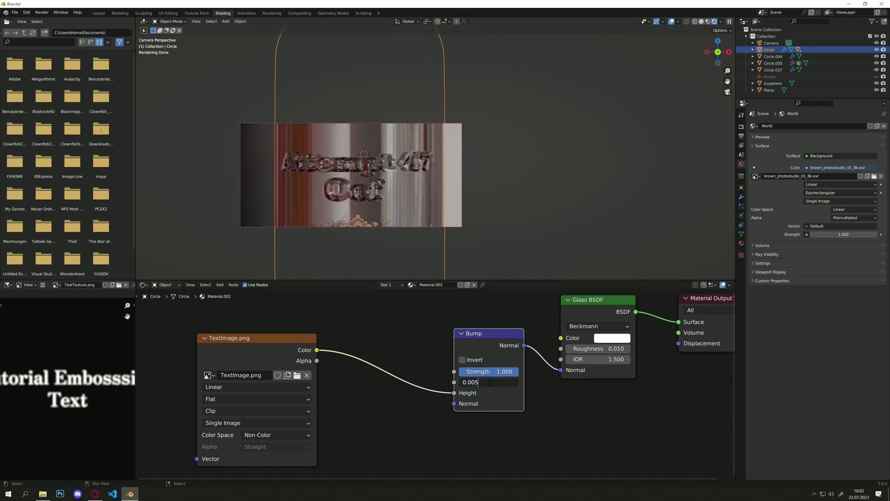
{"action": "key", "text": "BackSpace"}
{"action": "type", "text": "1"}
{"action": "key", "text": "Return"}
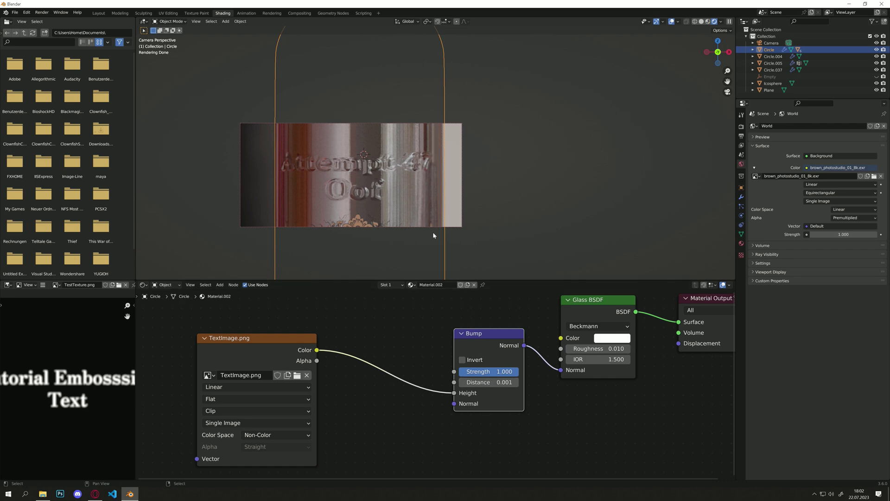
{"action": "middle_click_drag", "start_coordinate": [431, 233], "coordinate": [480, 215]}
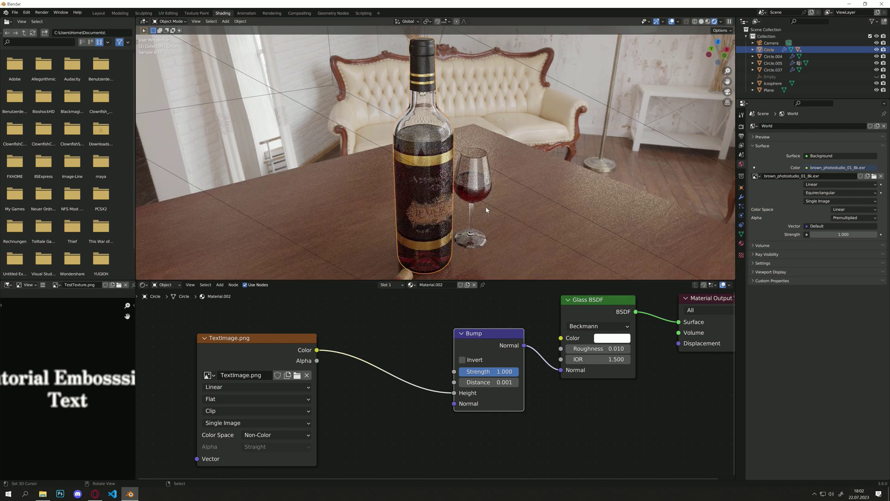
{"action": "scroll", "coordinate": [487, 208], "scroll_direction": "up", "scroll_amount": 2}
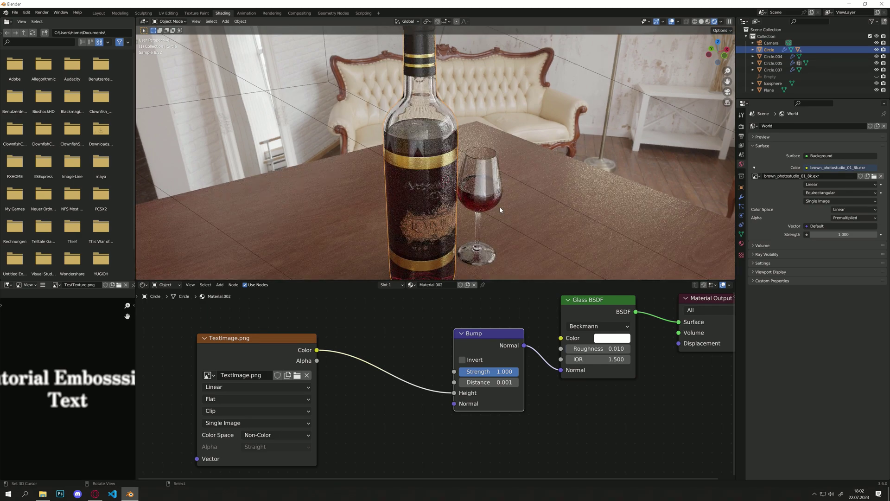
{"action": "middle_click_drag", "start_coordinate": [501, 209], "coordinate": [490, 173]}
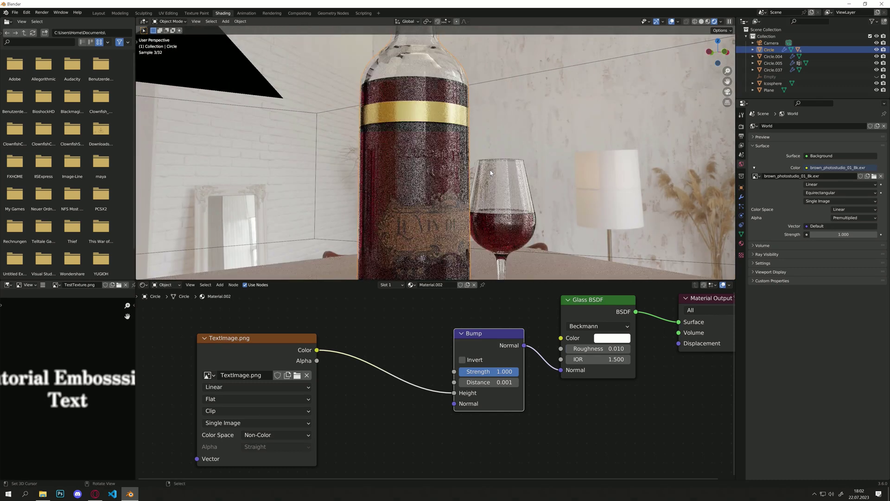